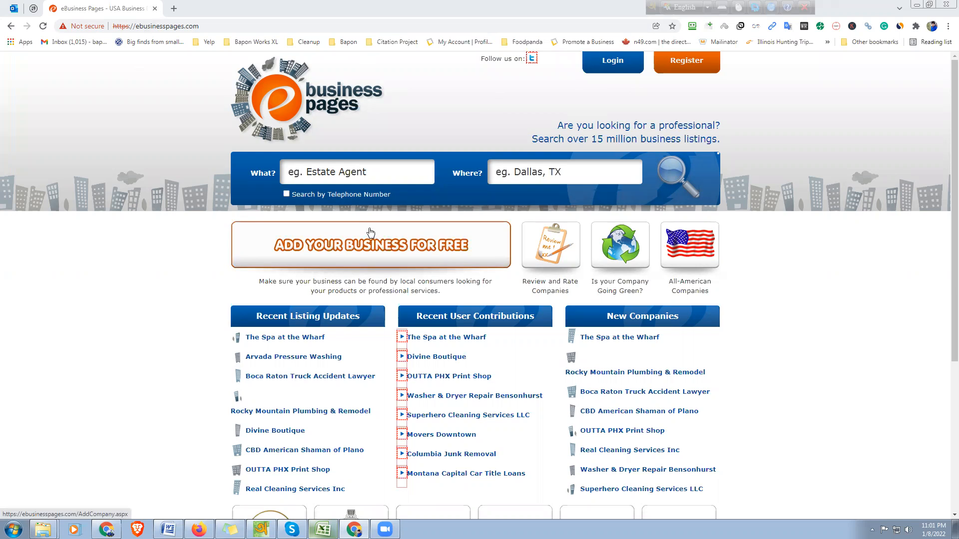
- Open the registration form and enter the account username and password
left_click(699, 72)
left_click(686, 58)
key("ctrl+v")
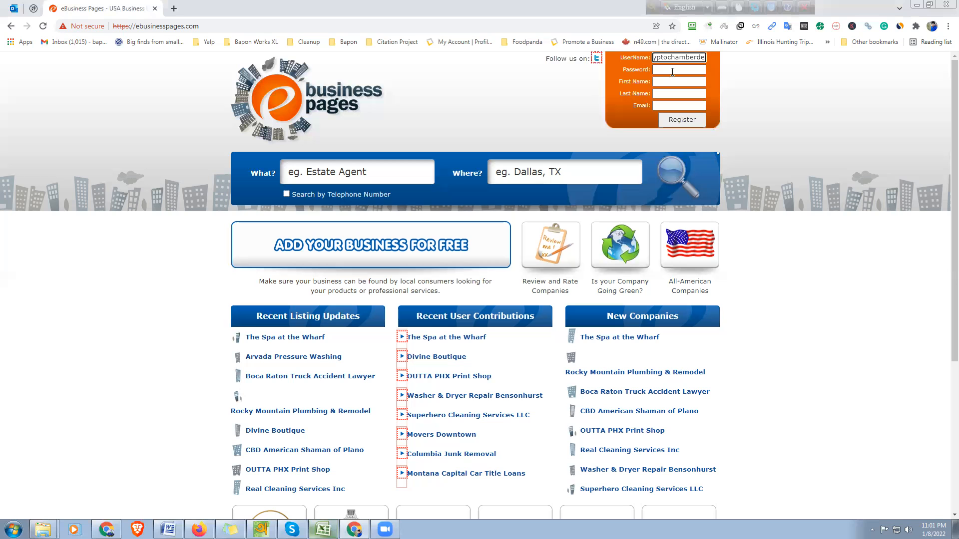
left_click(672, 71)
key("ctrl+v")
left_click(670, 84)
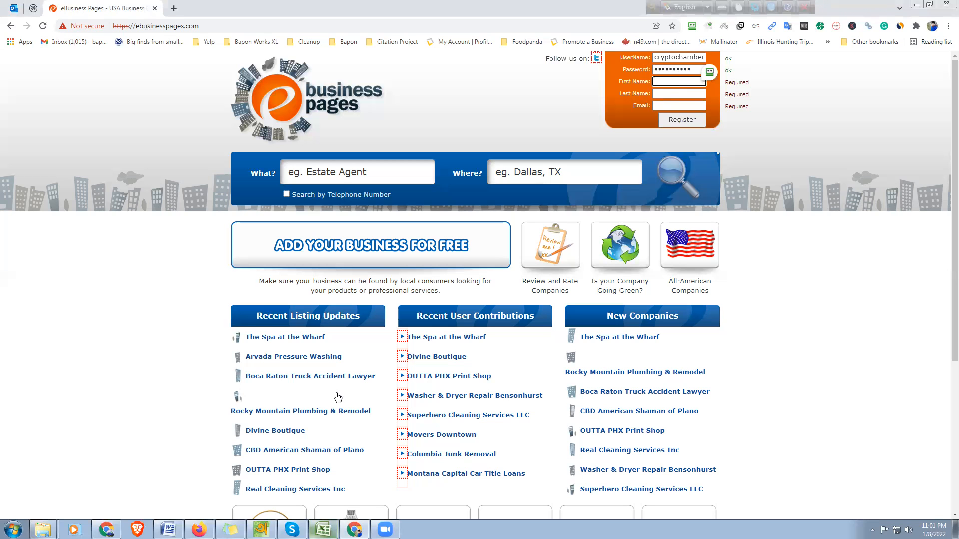
- Switch to the Excel workbook and copy the owner's name from the business details
left_click(323, 529)
scroll(137, 172, "up", 6)
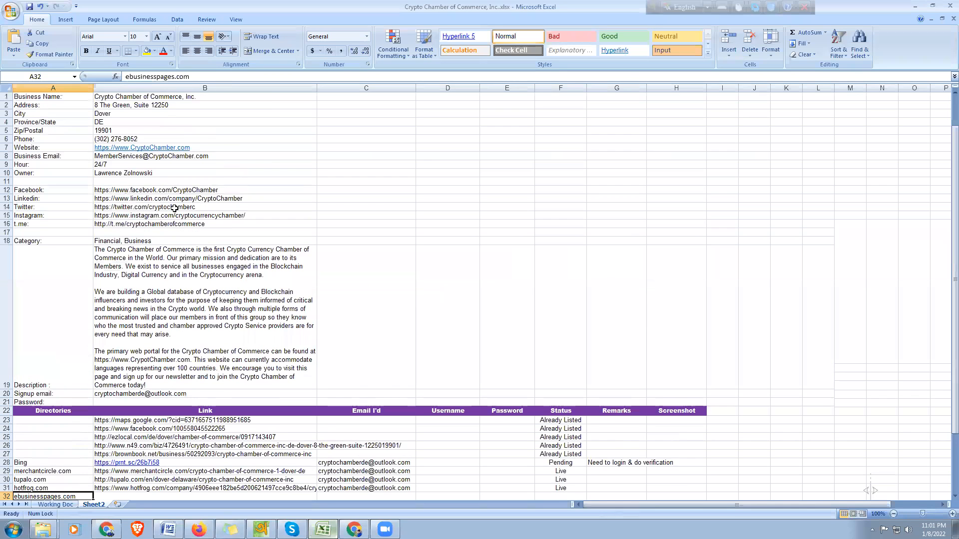
left_click(136, 173)
key("ctrl+c")
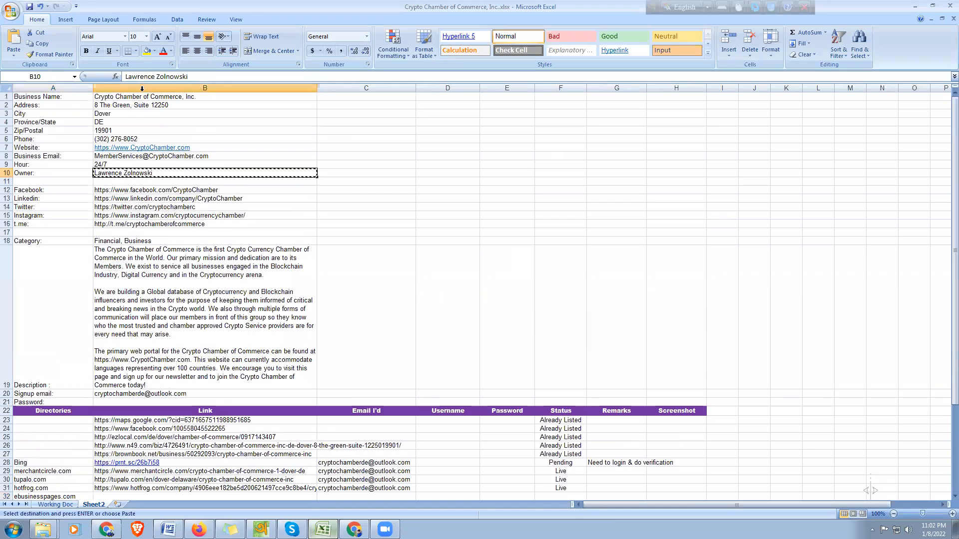
left_click(111, 97)
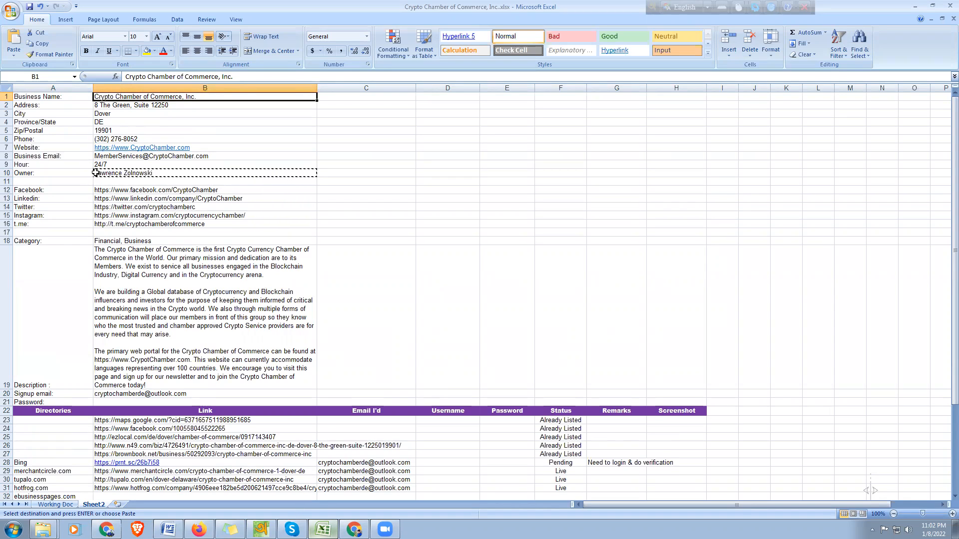
left_click(324, 529)
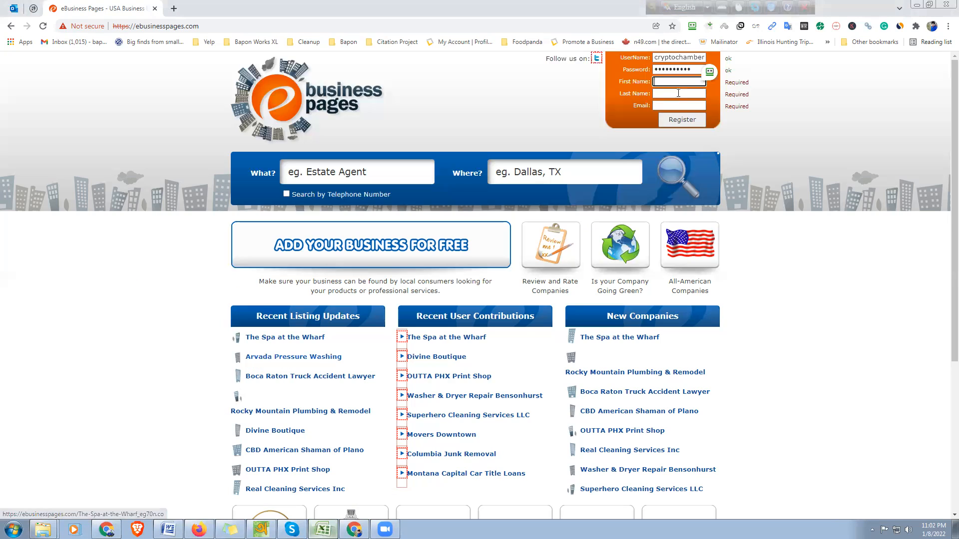
- Fill in the registrant's first name, last name and email in the registration form
key("ctrl+v")
left_click(679, 94)
key("ctrl+v")
left_click(661, 106)
key("ctrl+v")
left_click(627, 137)
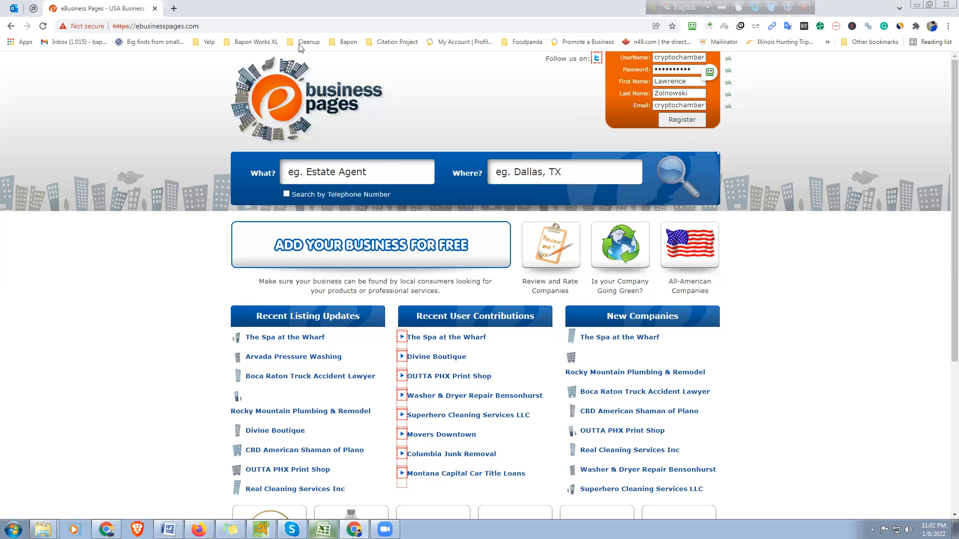
- Submit the completed registration form
scroll(206, 343, "down", 4)
scroll(205, 343, "up", 4)
left_click(672, 118)
left_click(681, 121)
left_click(693, 121)
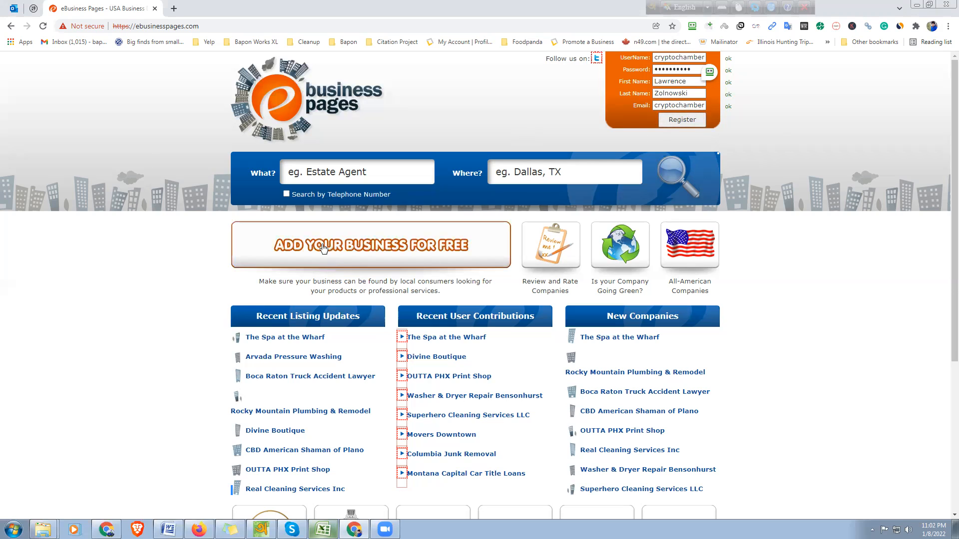
- Open the form for adding a business for free
scroll(306, 219, "down", 5)
scroll(141, 301, "up", 5)
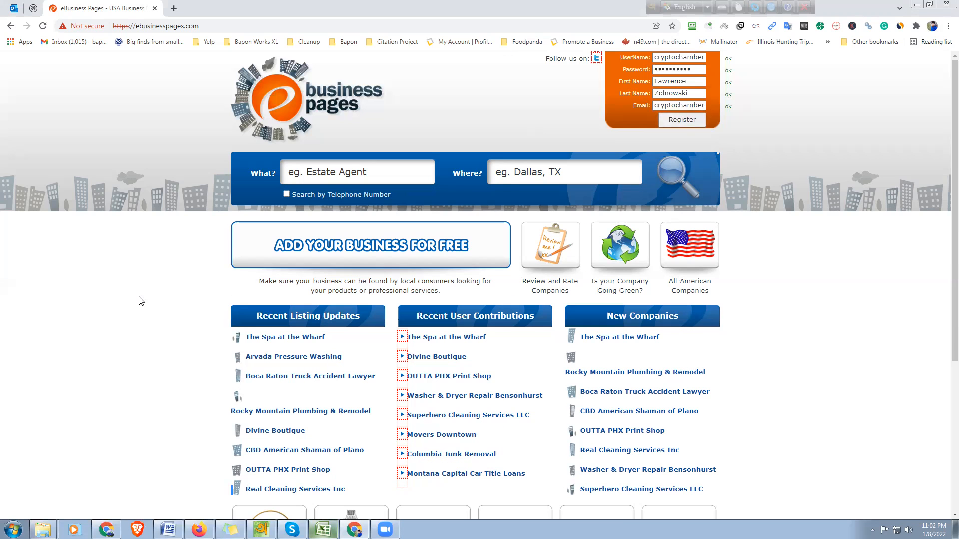
left_click(323, 249)
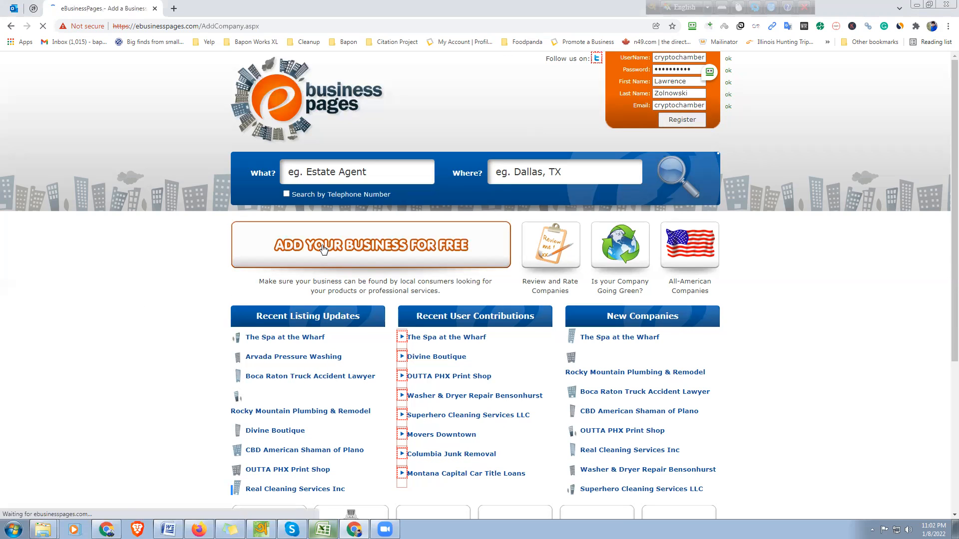
- Copy the business name "Crypto Chamber of Commerce, Inc." from the Excel workbook into the listing's Company field
left_click(282, 228)
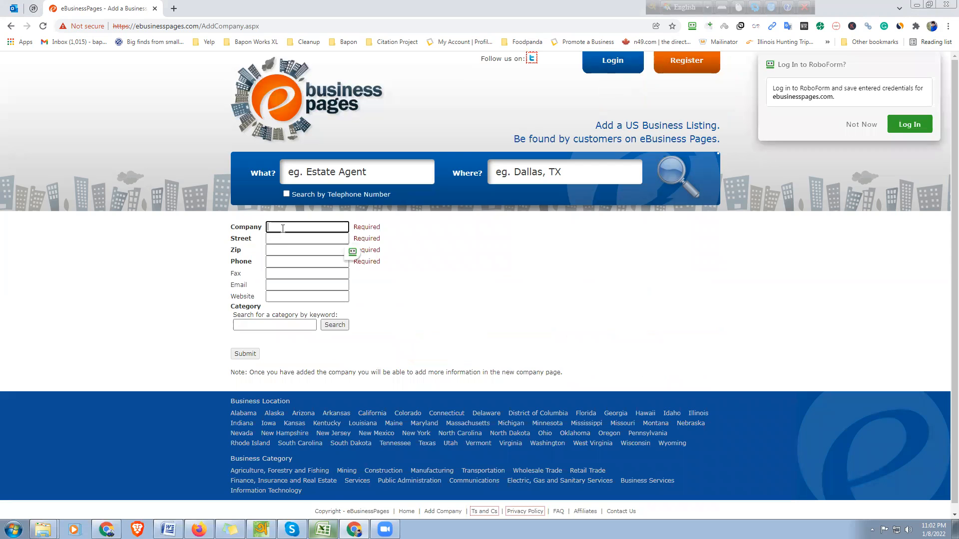
key("alt+Tab")
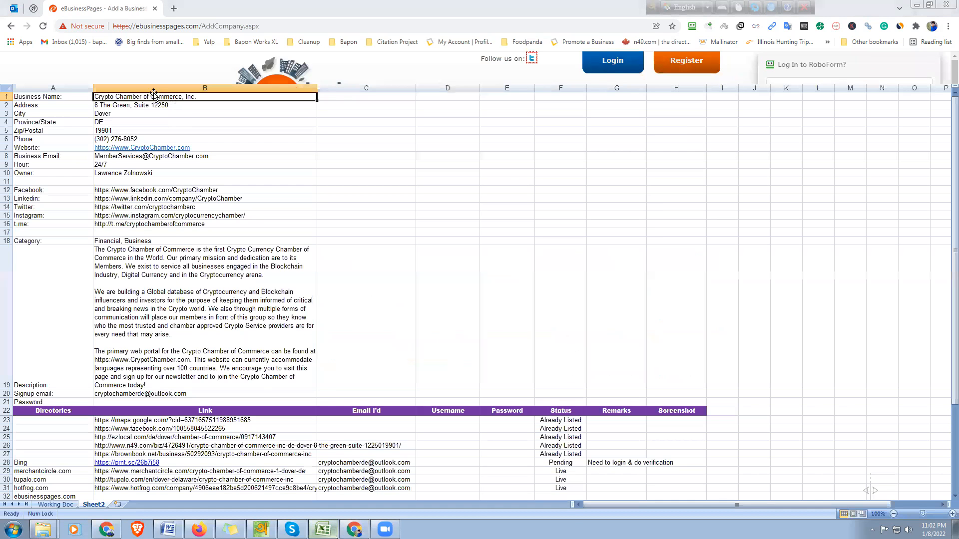
key("ctrl+c")
key("alt+Tab")
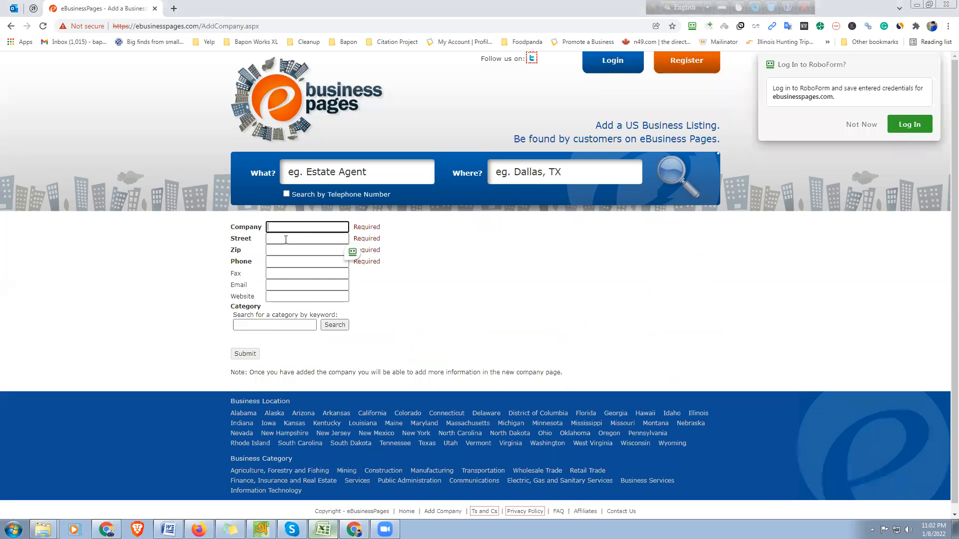
key("ctrl+v")
- Copy the street address from the Excel workbook into the listing's Street field
key("alt+Tab")
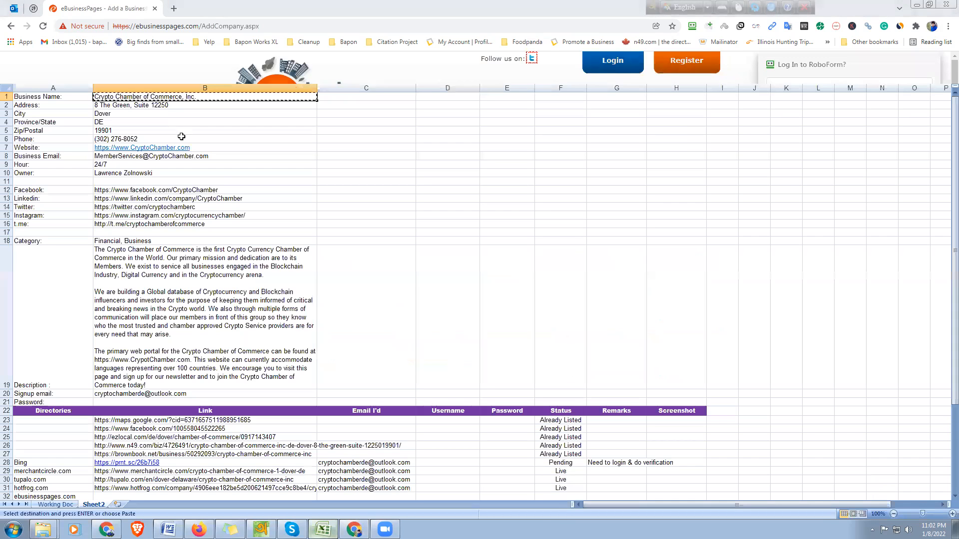
left_click(144, 106)
key("ctrl+c")
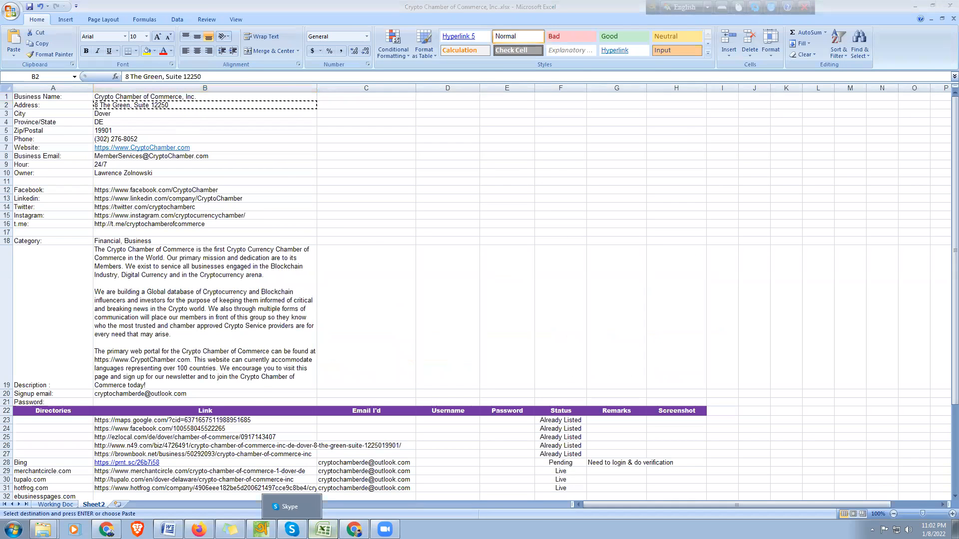
key("alt+Tab")
key("Tab")
key("ctrl+v")
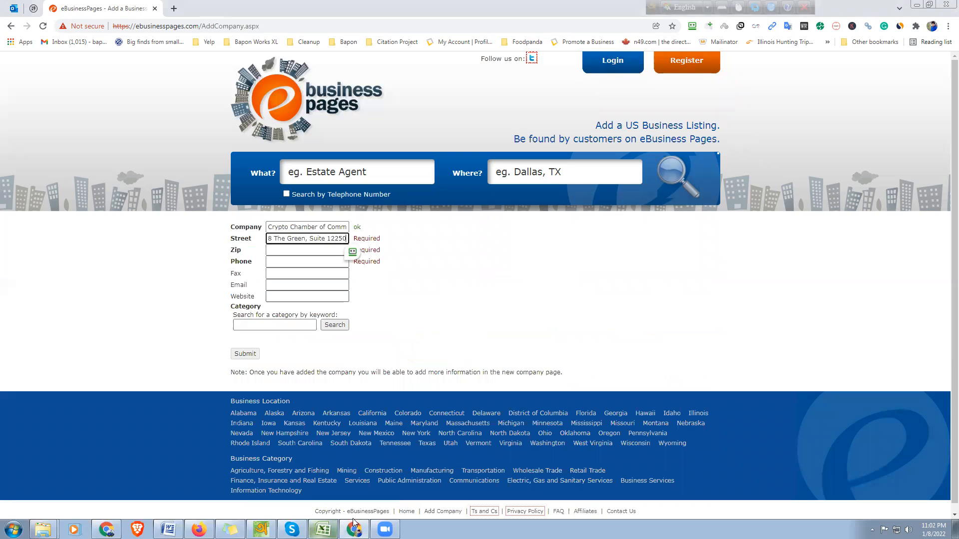
- Copy the zip code from the Excel workbook into the listing form and fill in the business phone number
key("alt+Tab")
key("Down")
key("Down")
key("Down")
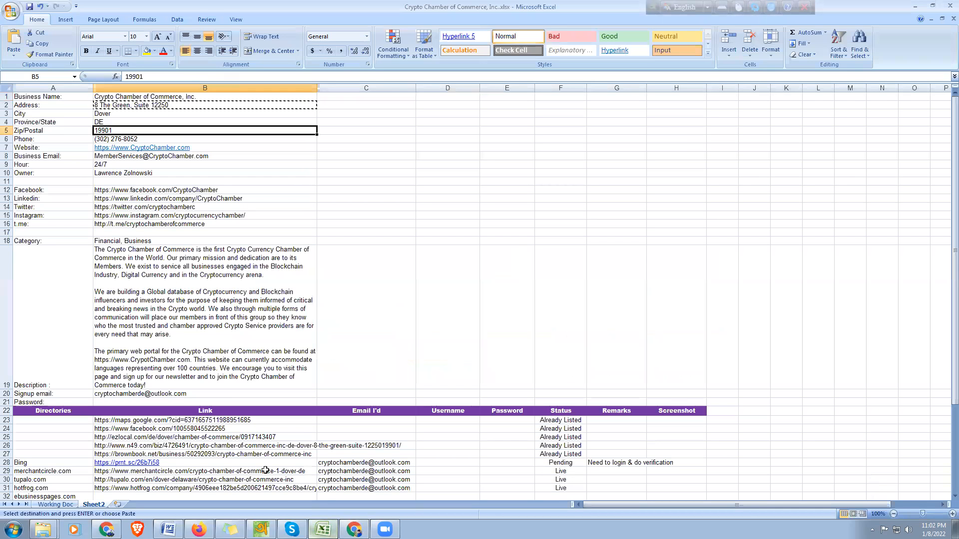
key("ctrl+c")
key("alt+Tab")
left_click(293, 250)
key("ctrl+v")
left_click(291, 260)
left_click(287, 281)
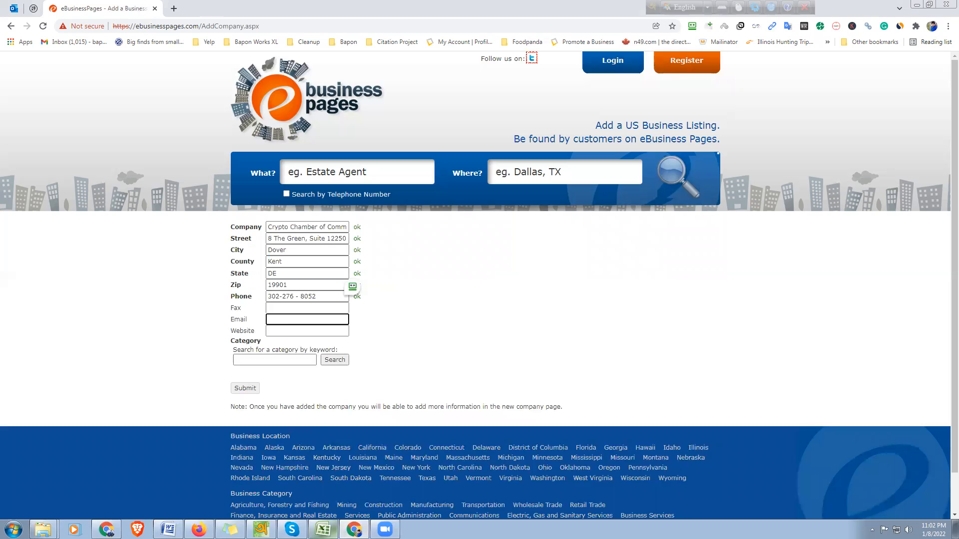
- Copy the business email from the Excel workbook into the listing's Email field
left_click(323, 529)
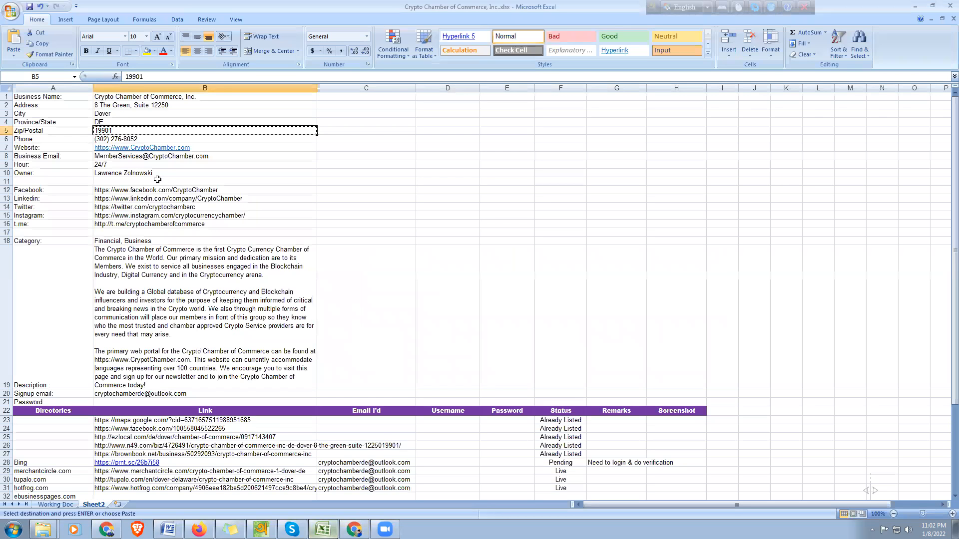
left_click(153, 156)
key("ctrl+c")
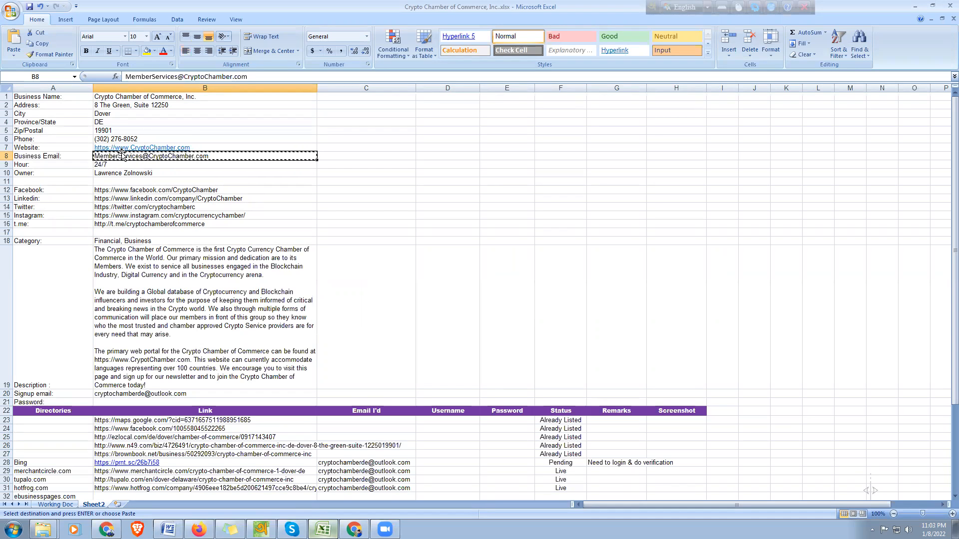
left_click(320, 532)
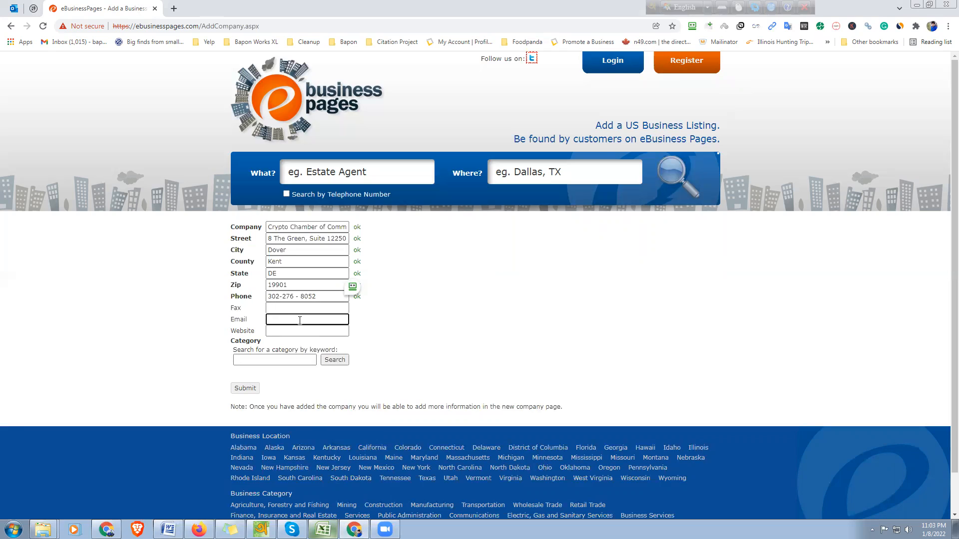
key("ctrl+v")
left_click_drag(301, 320, 240, 325)
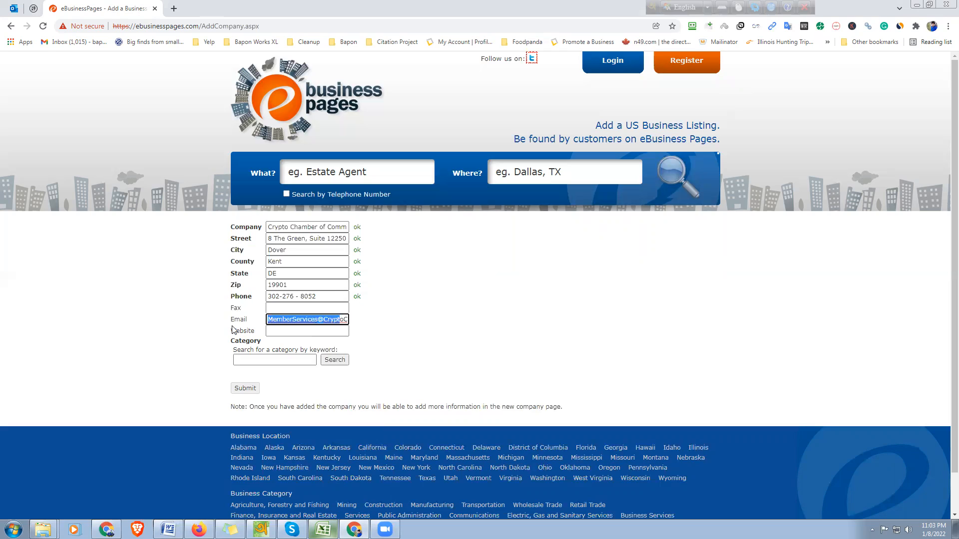
key("Tab")
left_click(291, 318)
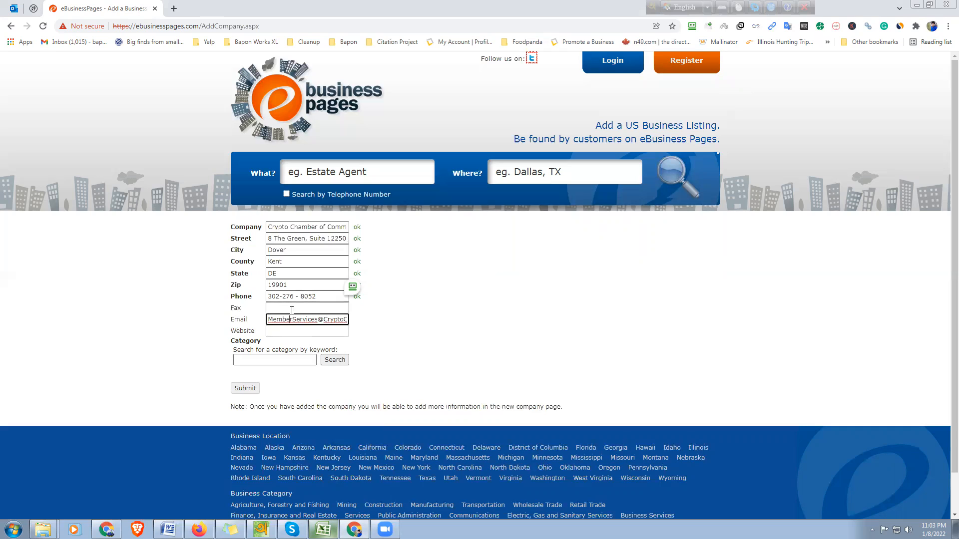
left_click(283, 334)
left_click(246, 297)
left_click_drag(232, 225, 245, 273)
left_click(169, 295)
left_click(274, 330)
key("ctrl+v")
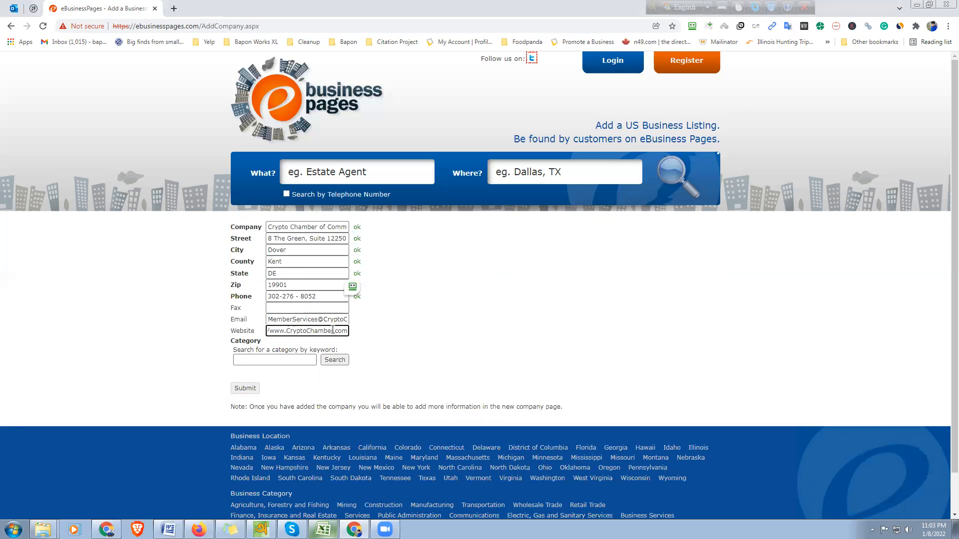
- Search the listing categories for the keyword "Crypto"
left_click(276, 359)
left_click(281, 26)
key("ctrl+v")
double_click(82, 26)
key("ctrl+x")
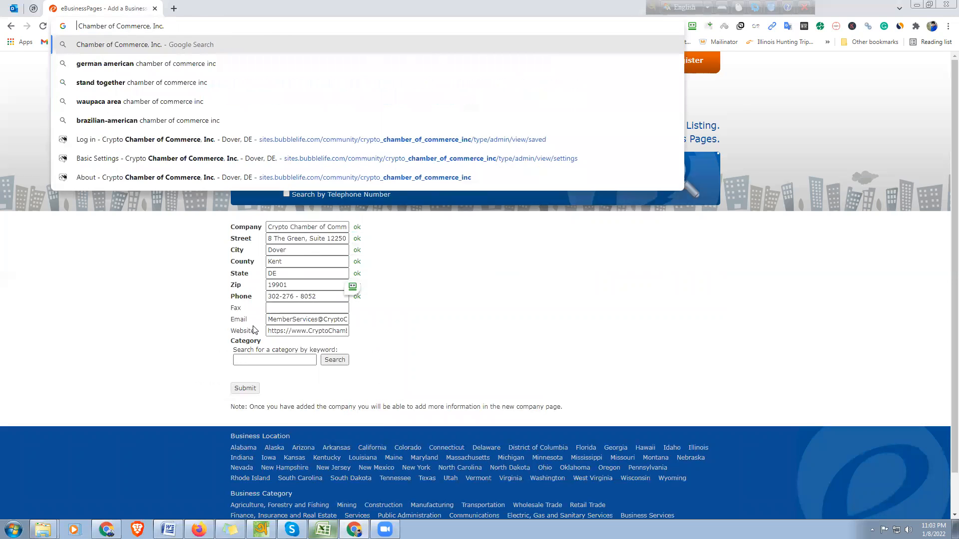
left_click(276, 381)
left_click(267, 359)
key("ctrl+v")
left_click(332, 362)
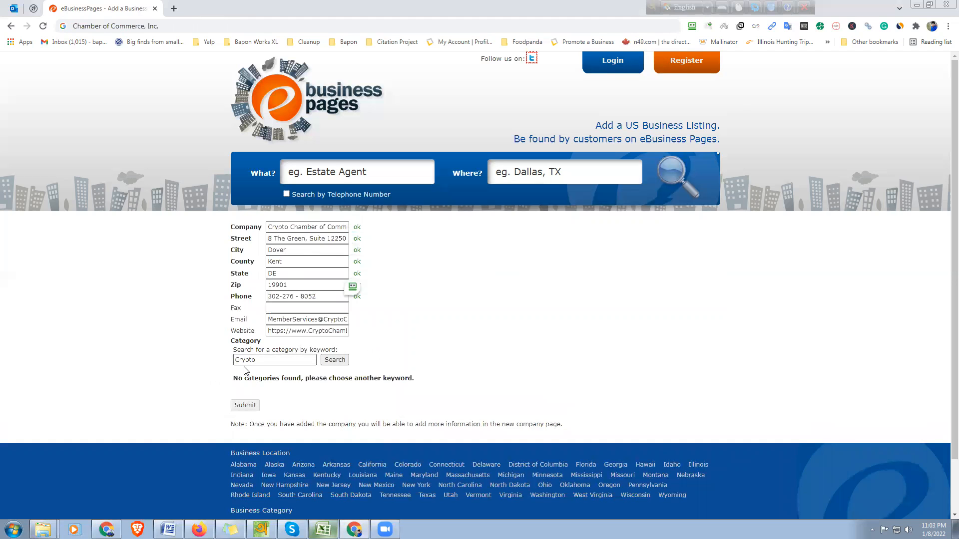
- Copy "Financial," from the Excel workbook's Category row and search the listing categories for it
left_click(322, 529)
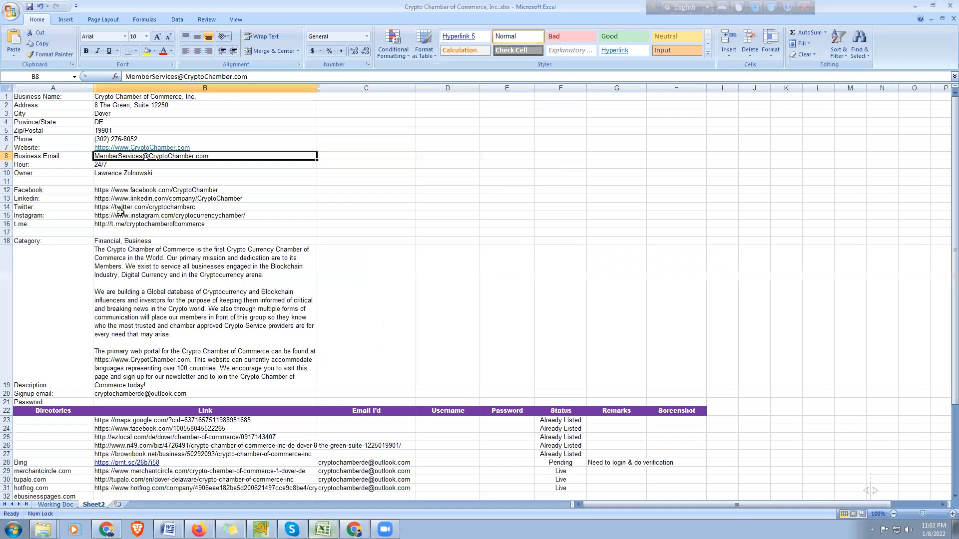
double_click(106, 242)
double_click(107, 243)
left_click(354, 529)
double_click(272, 360)
key("ctrl+v")
left_click(339, 362)
scroll(546, 230, "down", 4)
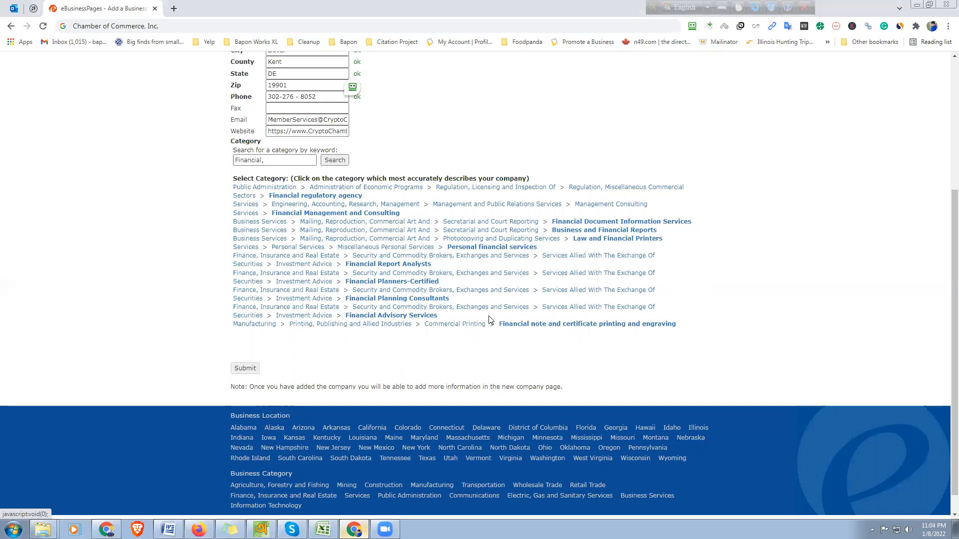
- Search the listing categories for "Business" and choose Financing-Business as the company's category
left_click_drag(277, 160, 169, 159)
type("Business")
left_click(331, 160)
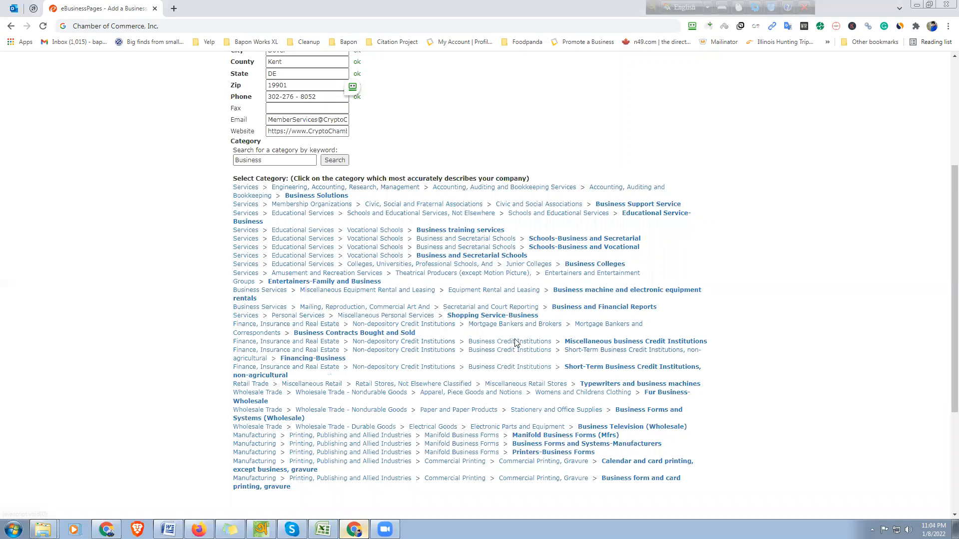
scroll(530, 389, "down", 2)
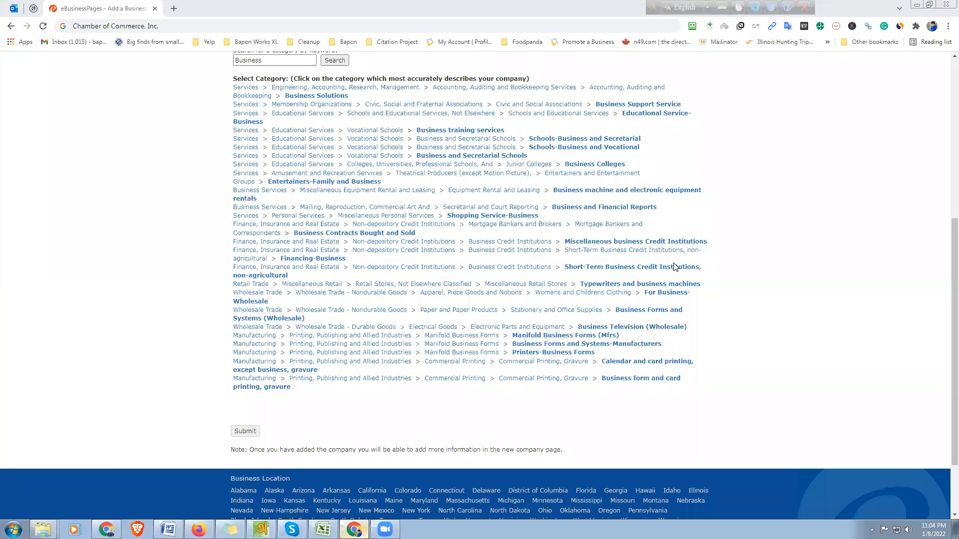
left_click(291, 260)
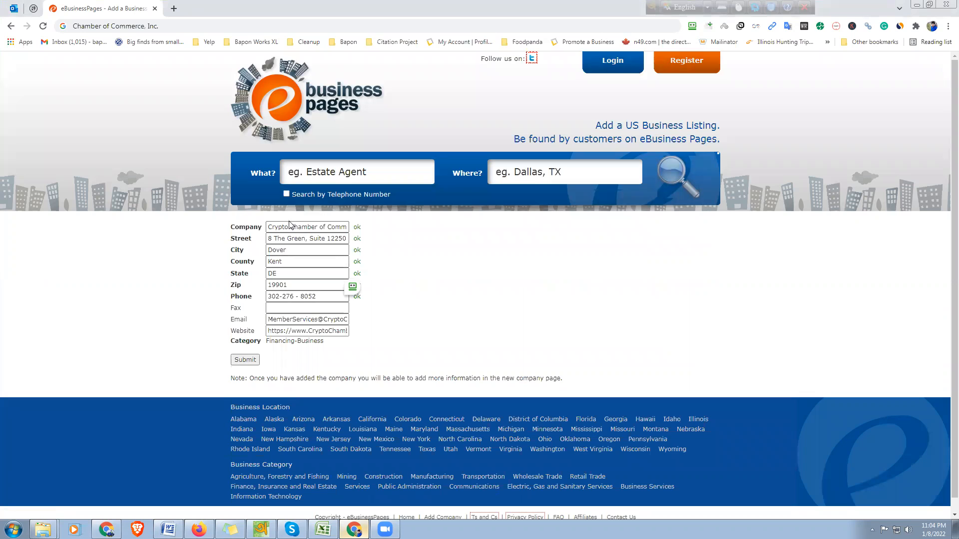
- Submit the new business listing and give the company a five-star rating
left_click(245, 361)
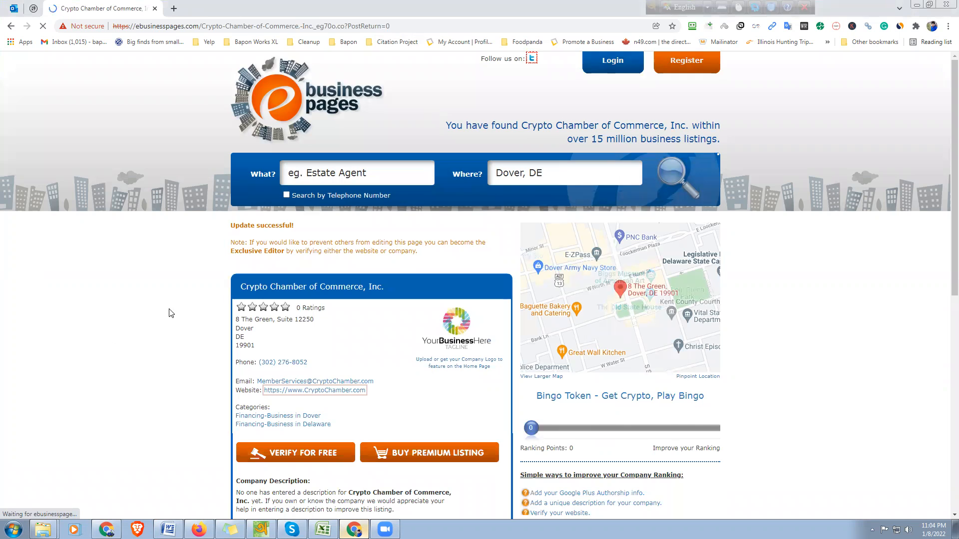
scroll(168, 314, "down", 1)
left_click(286, 257)
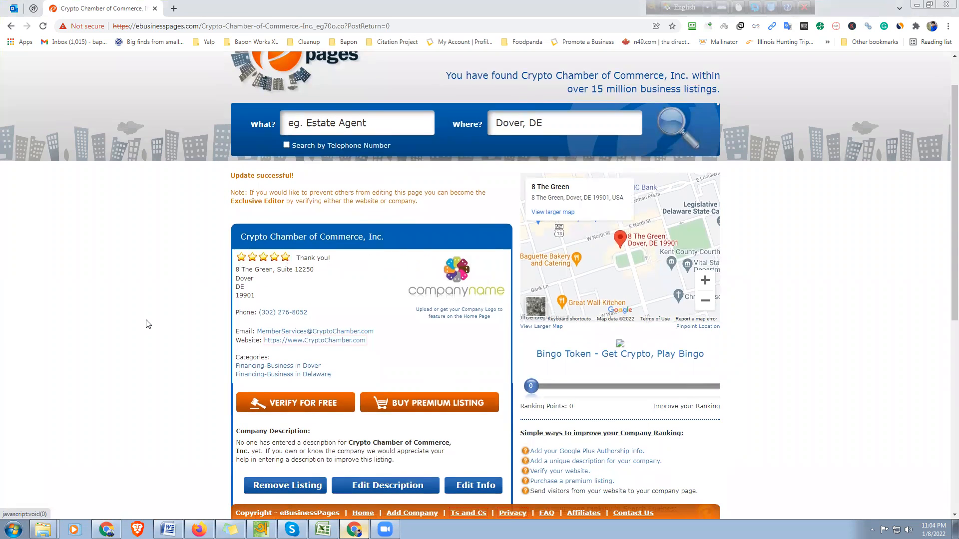
- Open the company description for editing and try to take the Description text from the Excel workbook
scroll(160, 325, "down", 2)
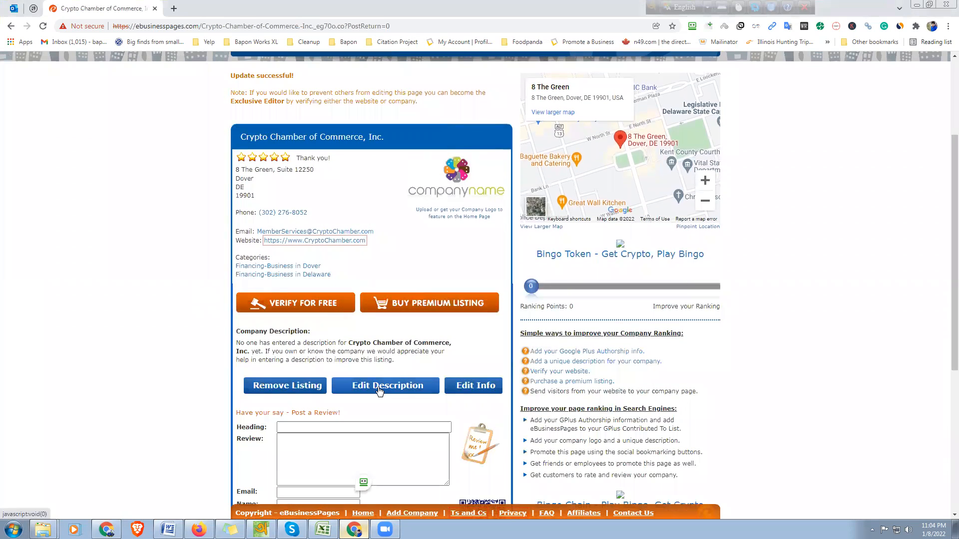
left_click(392, 381)
key("alt+Tab")
left_click(178, 289)
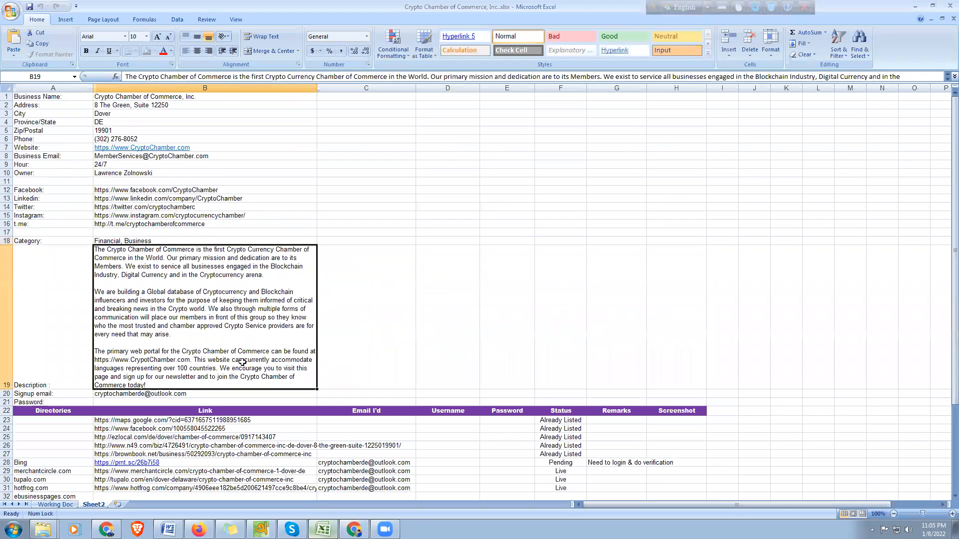
key("ctrl+v")
key("alt+Tab")
left_click(336, 367)
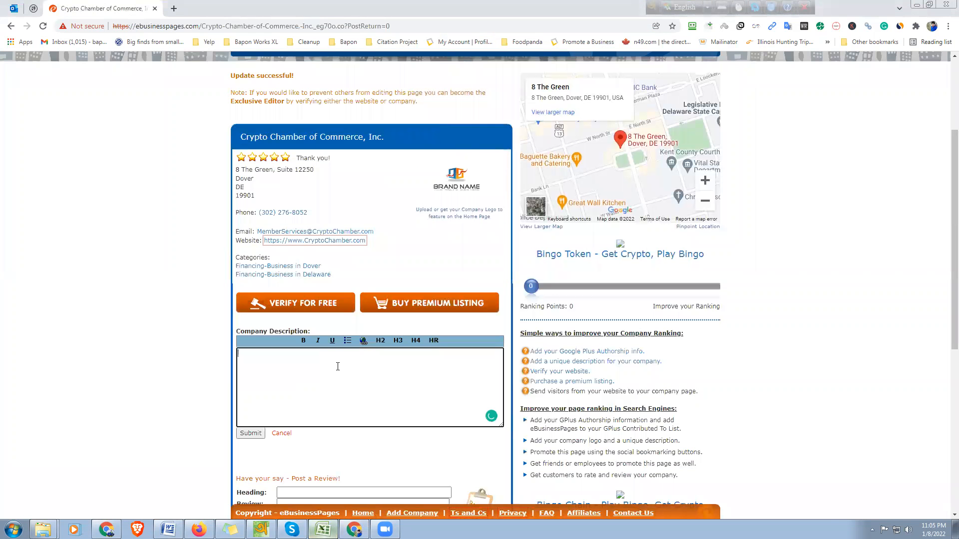
- Undo the paste over Excel's Description cell, copy its full text into the listing's company description and submit it
left_click(324, 529)
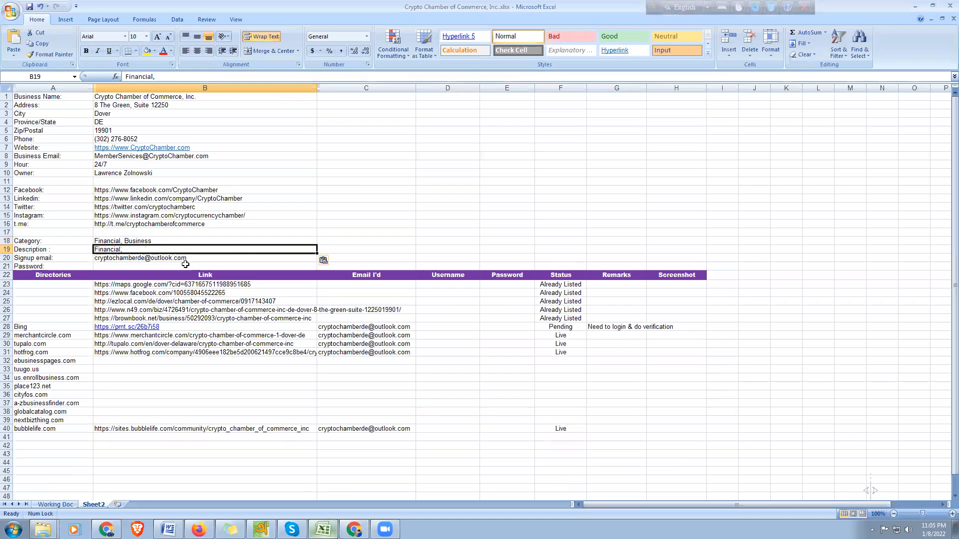
key("ctrl+z")
key("ctrl+c")
key("alt+Tab")
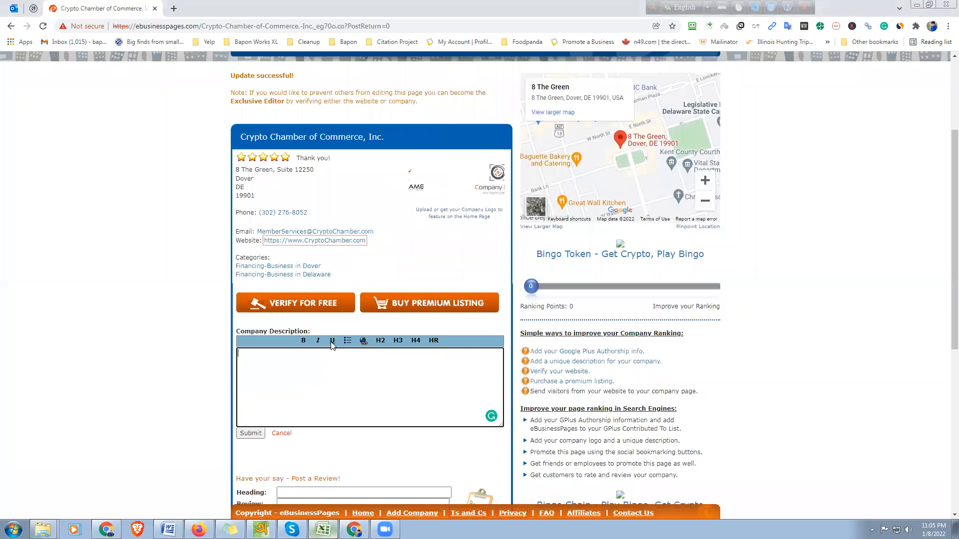
key("ctrl+v")
scroll(243, 353, "up", 5)
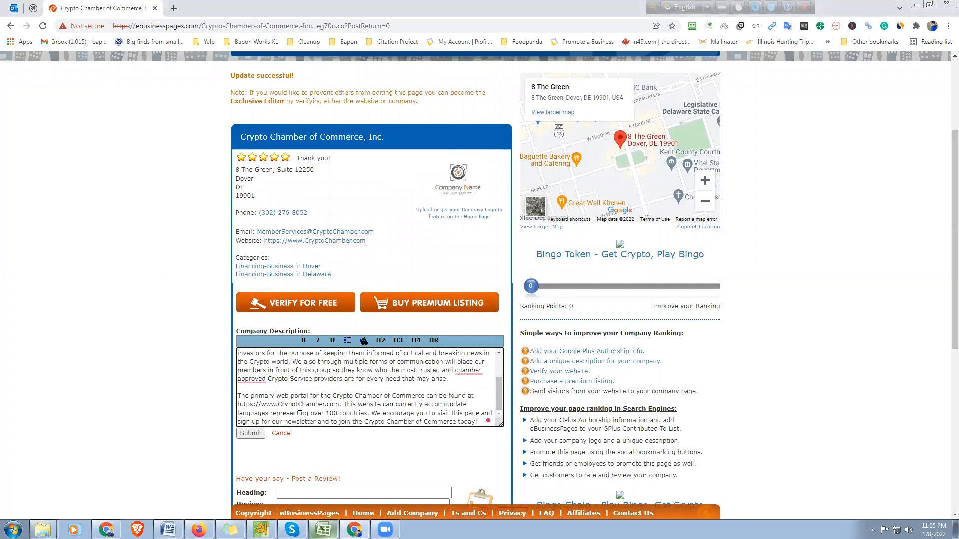
left_click(252, 434)
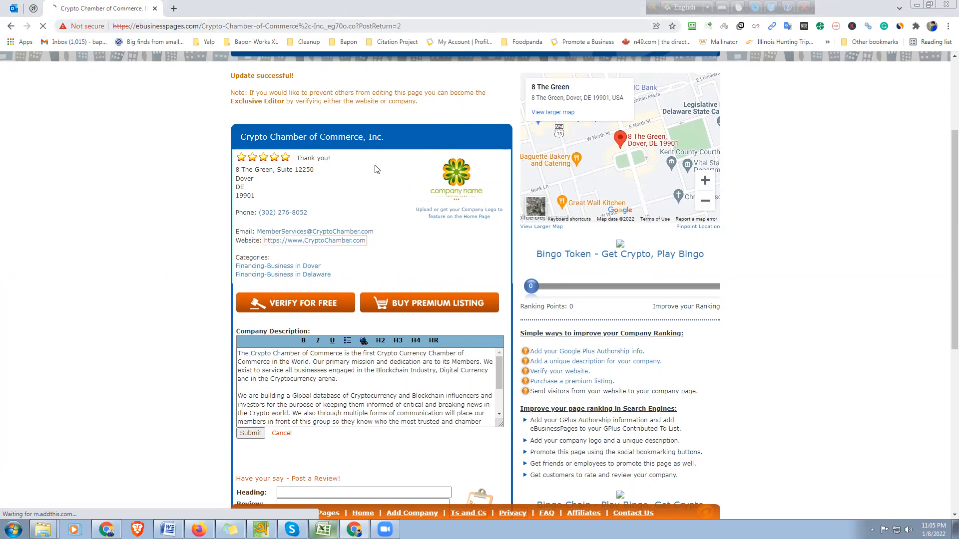
- Copy the listing's page URL, including ?PostReturn=2, into the Link cell of Excel's ebusinesspages.com row
scroll(219, 324, "down", 4)
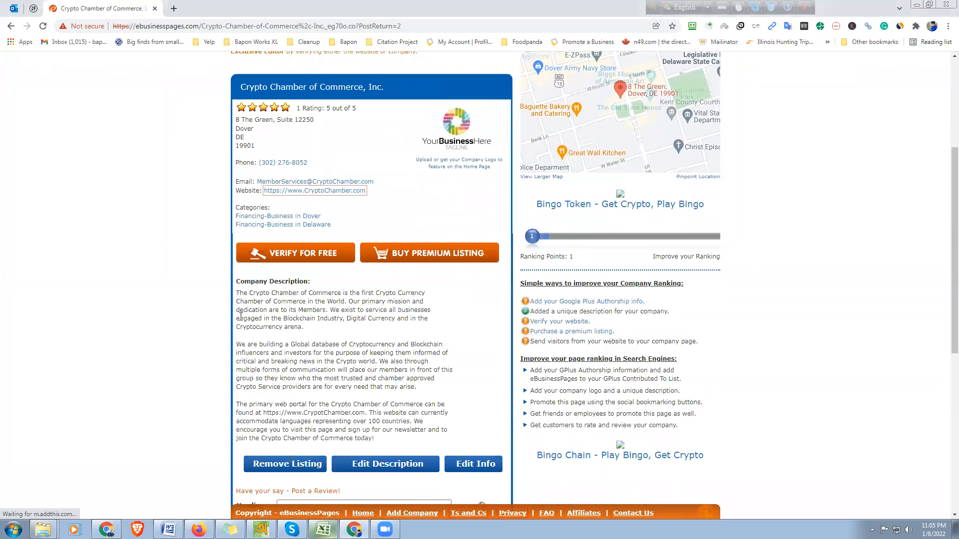
scroll(200, 330, "down", 2)
scroll(166, 333, "down", 3)
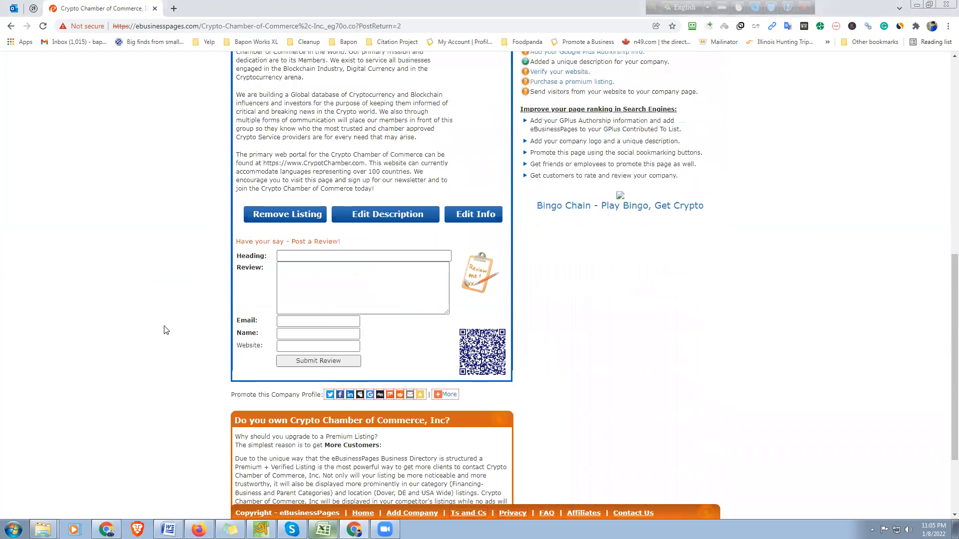
scroll(167, 327, "down", 2)
scroll(261, 278, "up", 7)
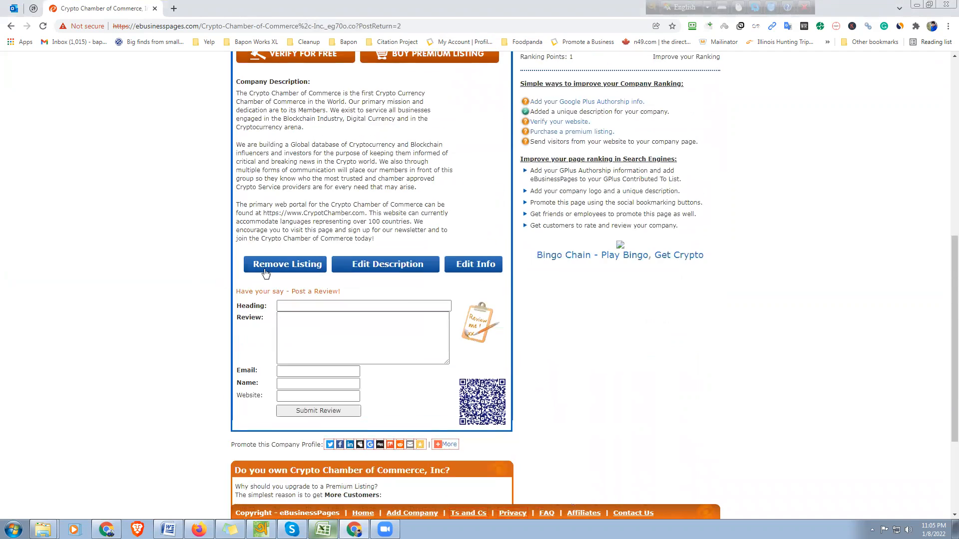
left_click(330, 29)
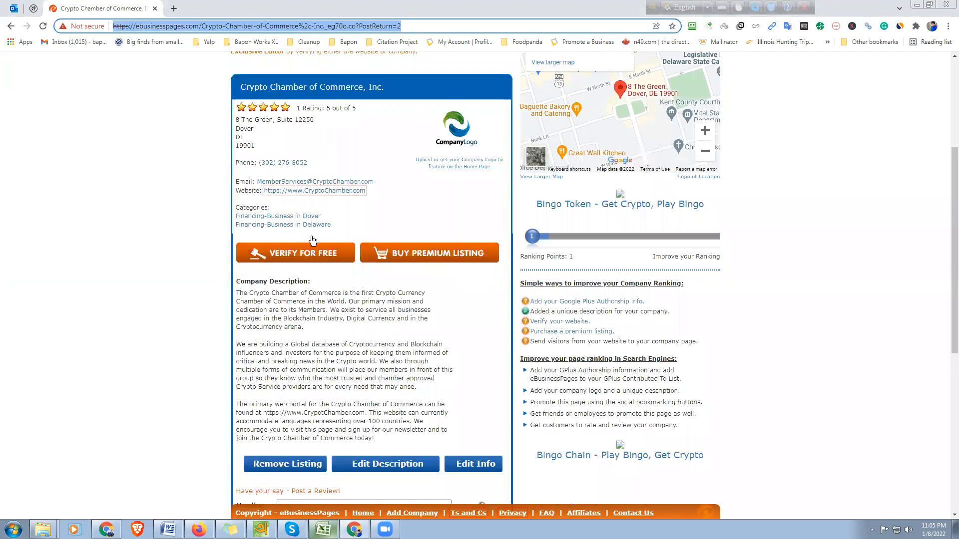
left_click(323, 529)
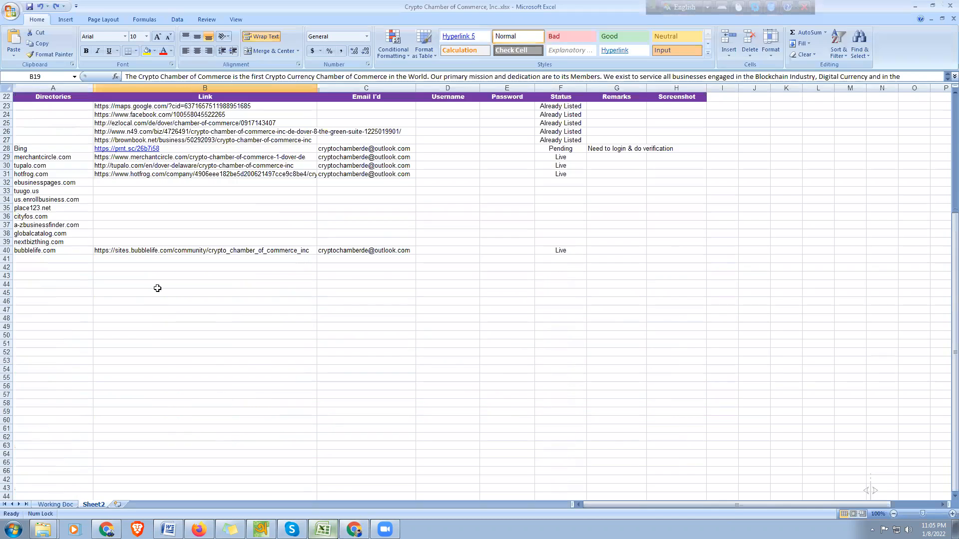
left_click(157, 182)
key("ctrl+v")
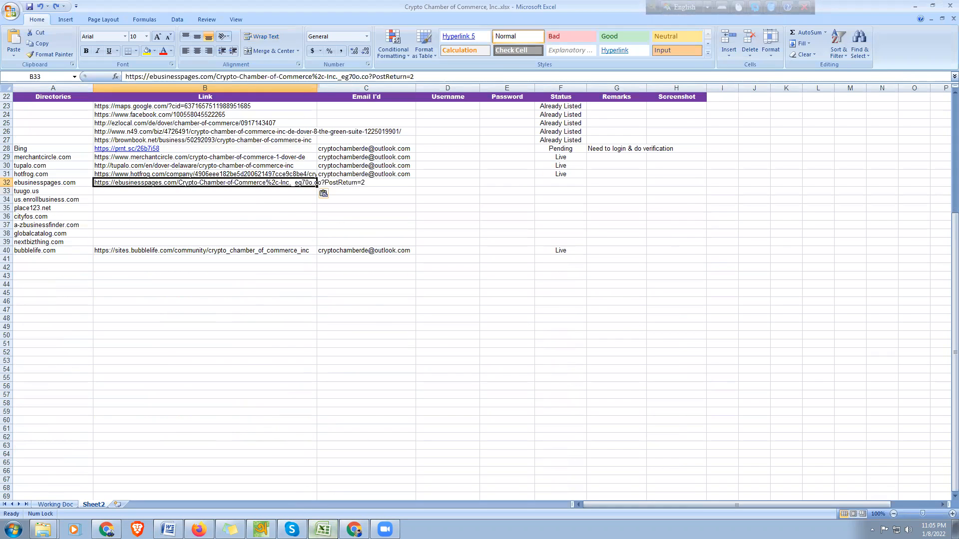
key("alt+Tab")
left_click(477, 464)
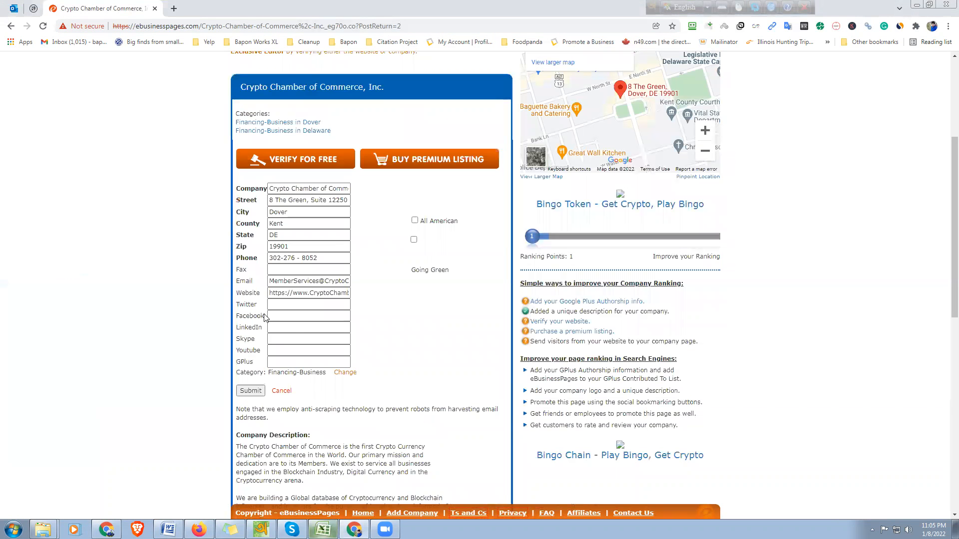
left_click(323, 529)
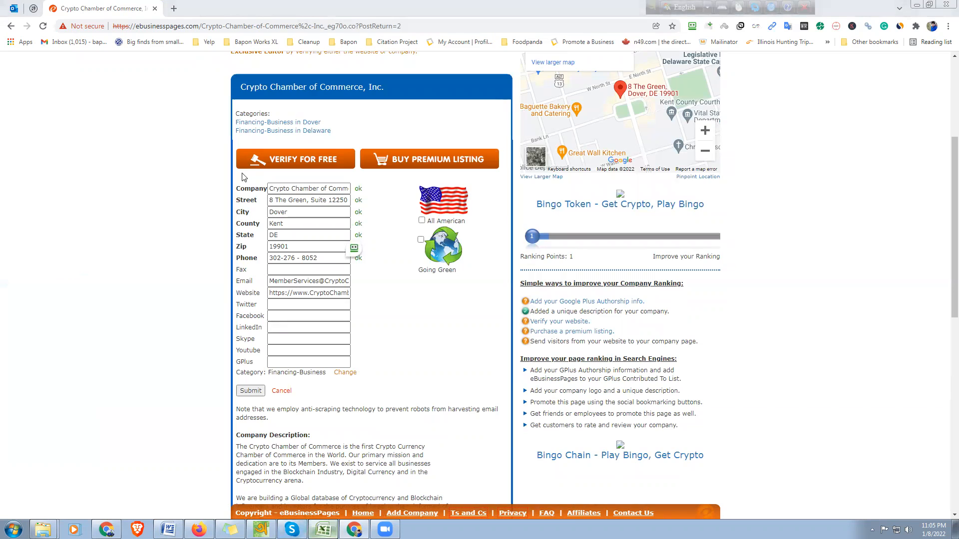
scroll(131, 248, "up", 5)
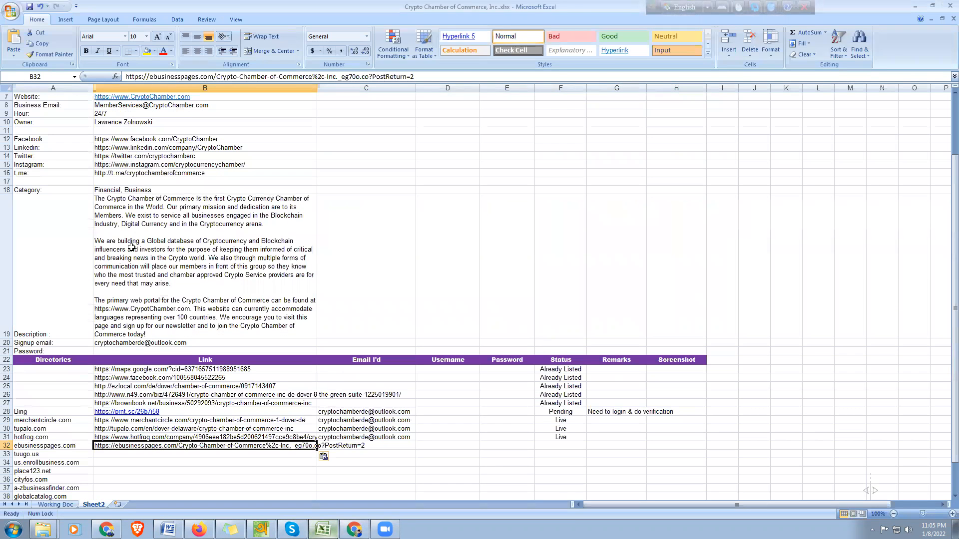
left_click(145, 140)
key("ctrl+c")
left_click(323, 529)
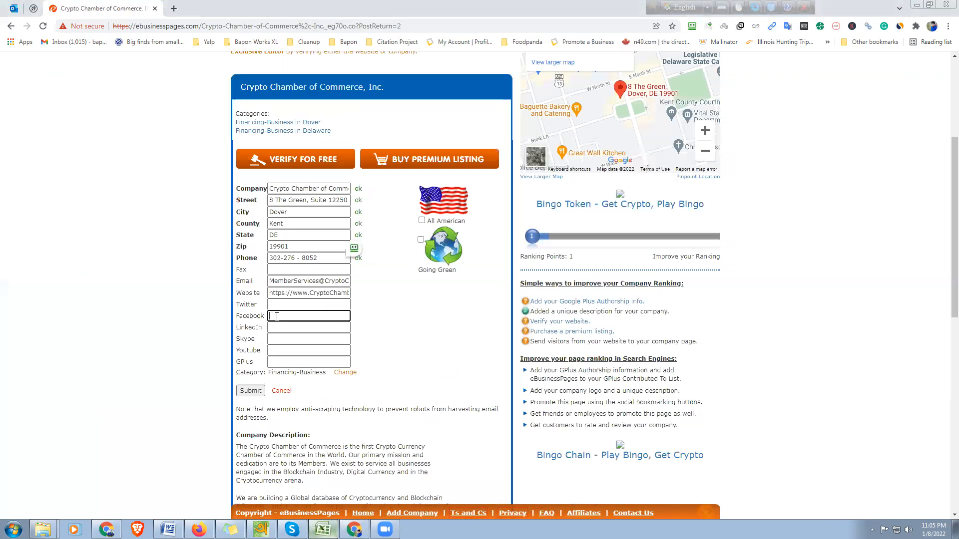
key("ctrl+v")
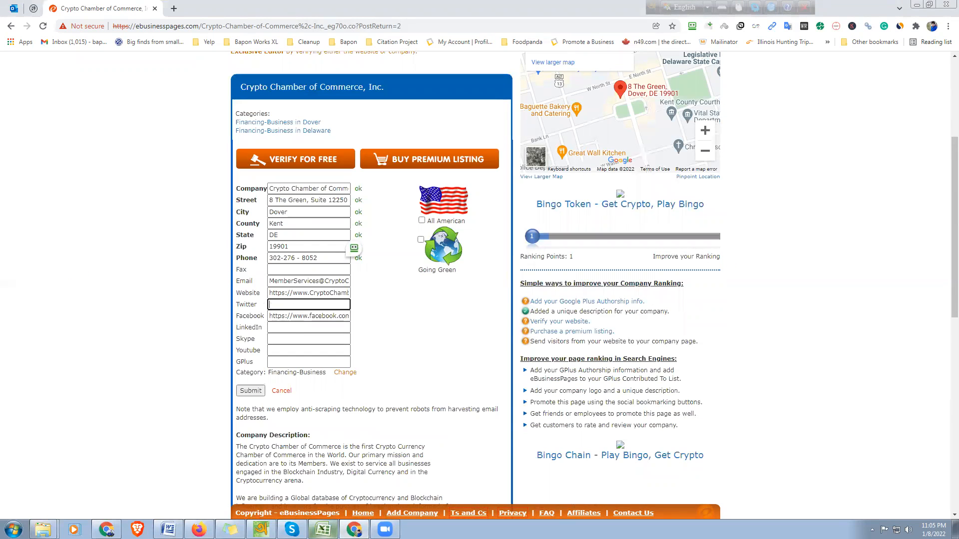
left_click(323, 529)
left_click(139, 156)
key("ctrl+c")
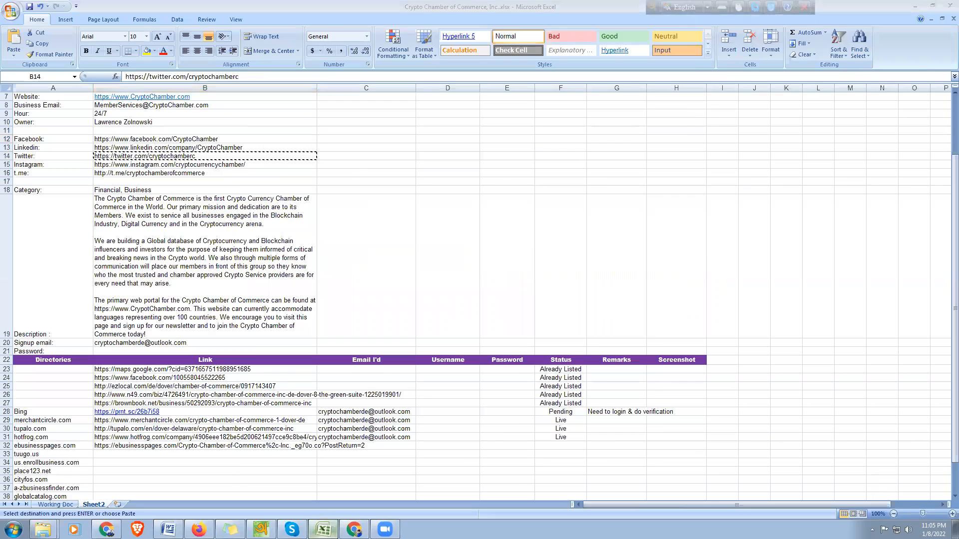
key("alt+Tab")
left_click(274, 303)
key("ctrl+v")
left_click(322, 529)
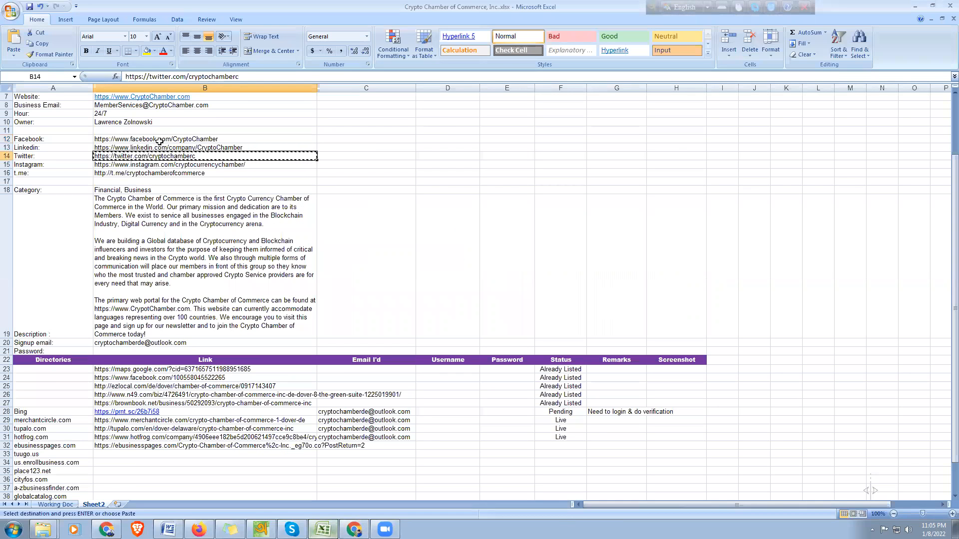
left_click(162, 148)
key("ctrl+c")
key("alt+Tab")
left_click(293, 327)
key("ctrl+v")
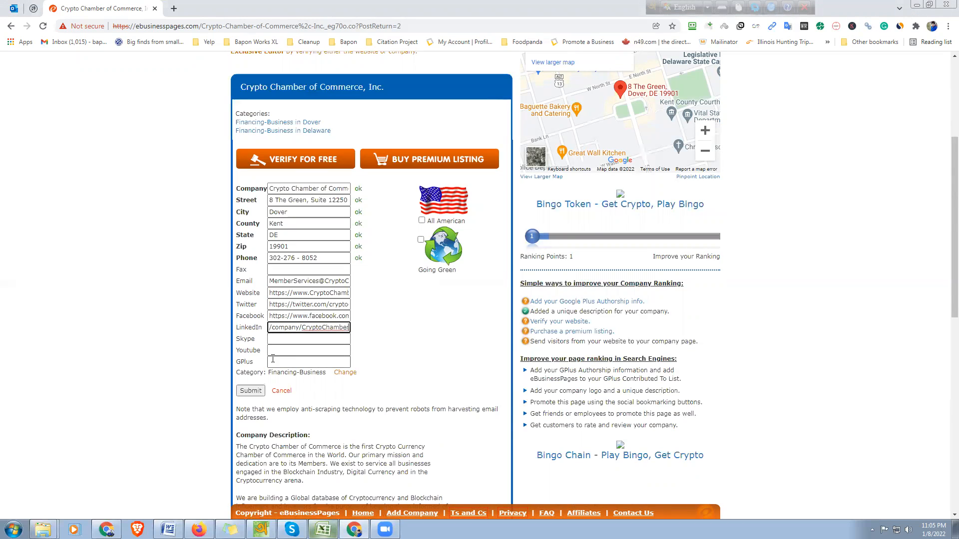
left_click(252, 392)
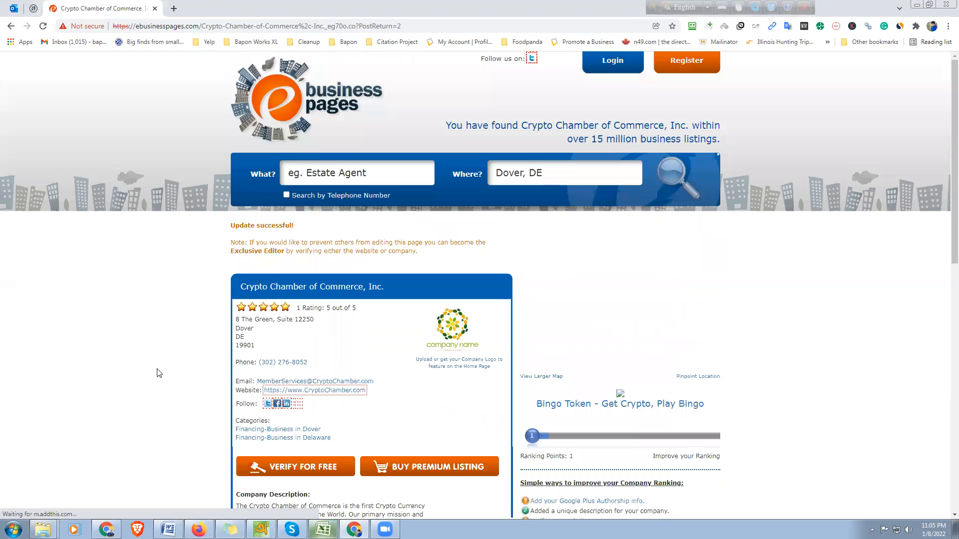
- Upload CCC Logo.jpg as the company's logo on the listing
scroll(157, 372, "down", 2)
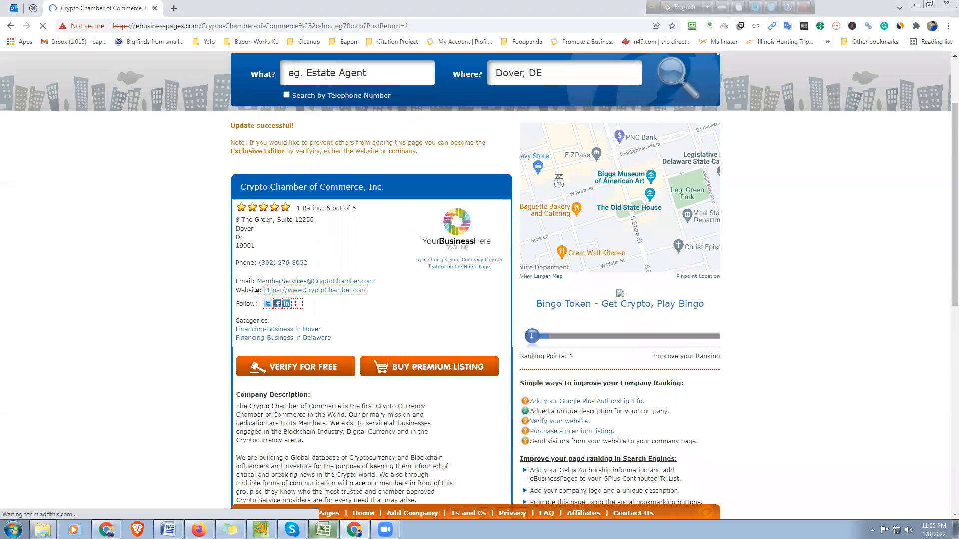
left_click(467, 234)
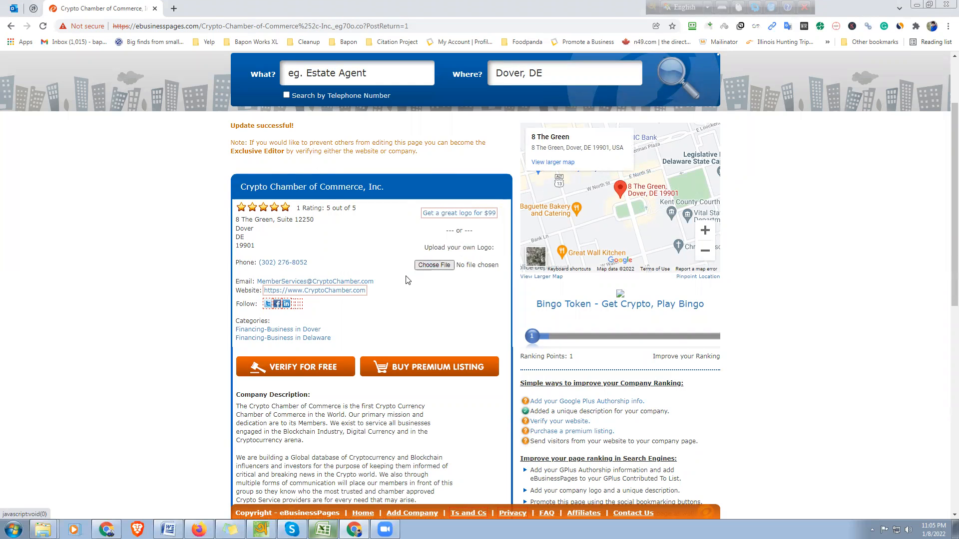
left_click(434, 264)
double_click(131, 94)
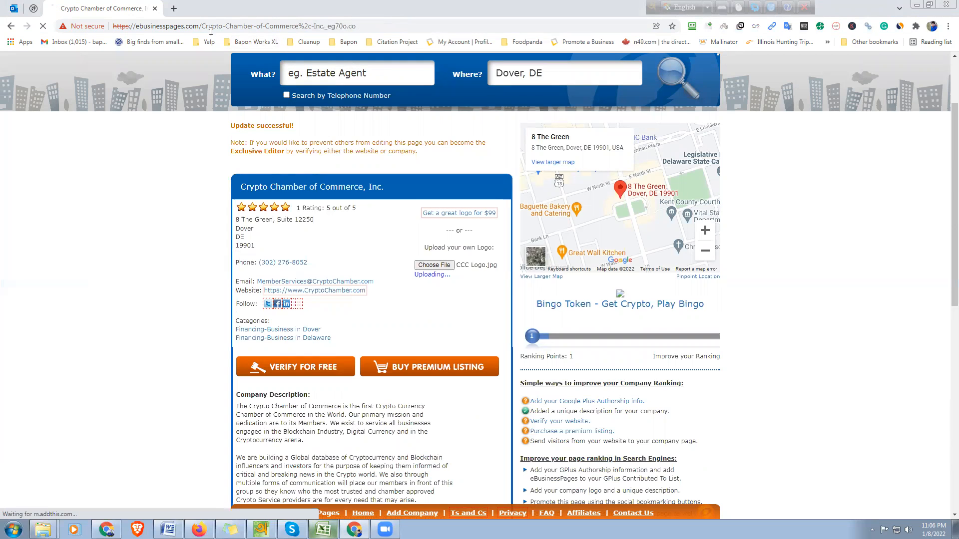
left_click(373, 28)
right_click(372, 30)
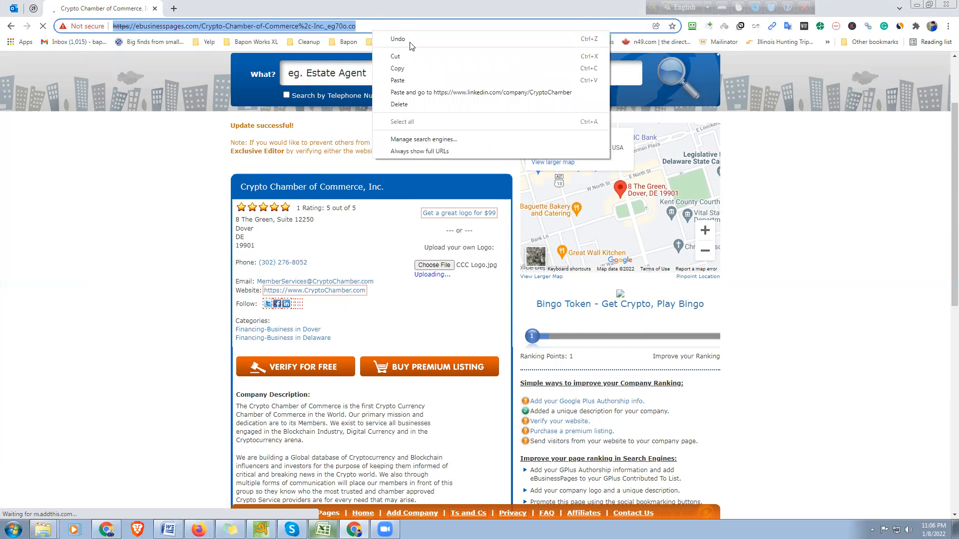
left_click(412, 67)
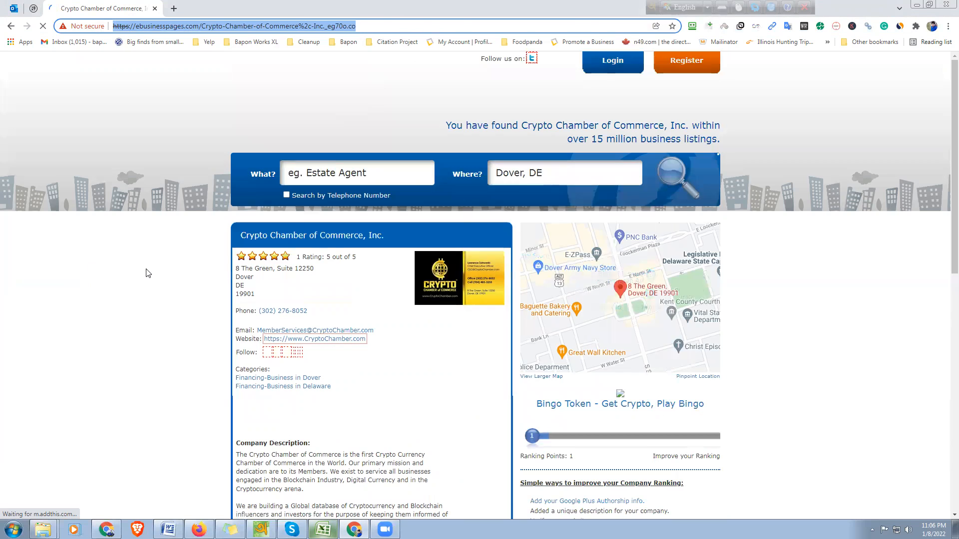
scroll(274, 115, "down", 2)
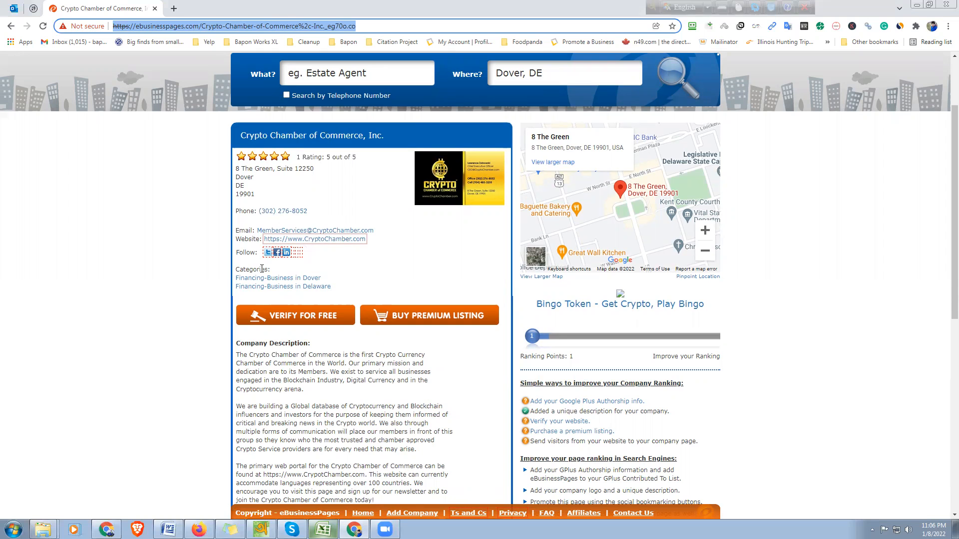
scroll(229, 288, "down", 1)
scroll(229, 288, "down", 1)
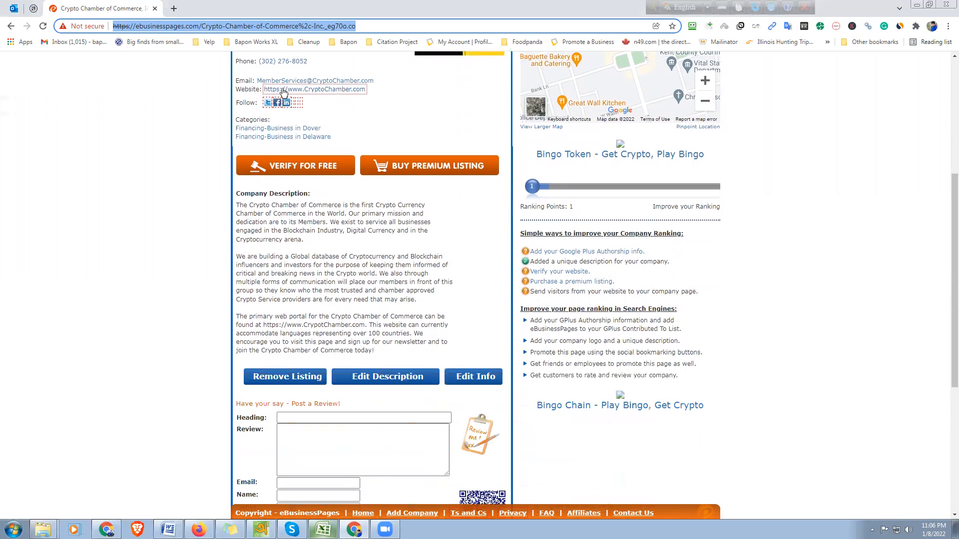
scroll(466, 297, "up", 3)
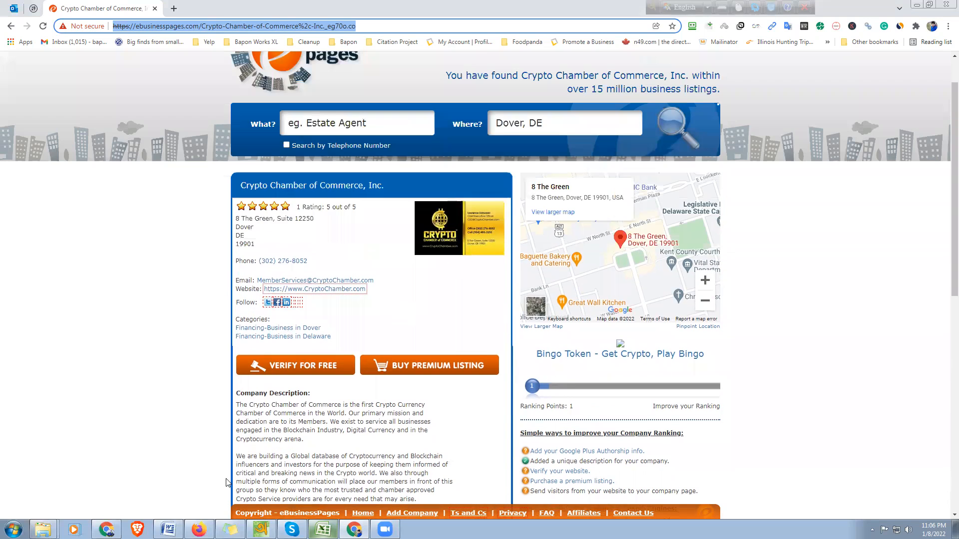
left_click(323, 530)
scroll(123, 323, "down", 3)
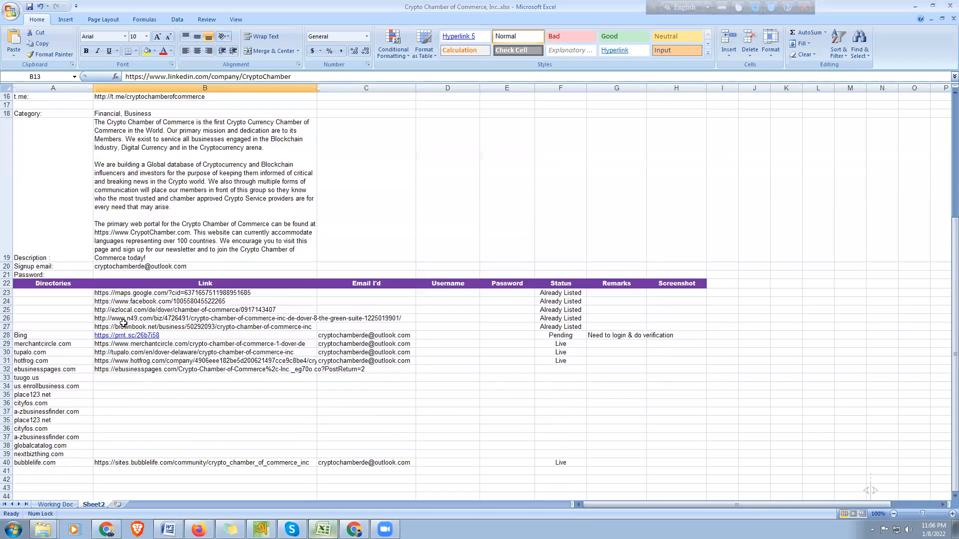
left_click(139, 368)
key("ctrl+v")
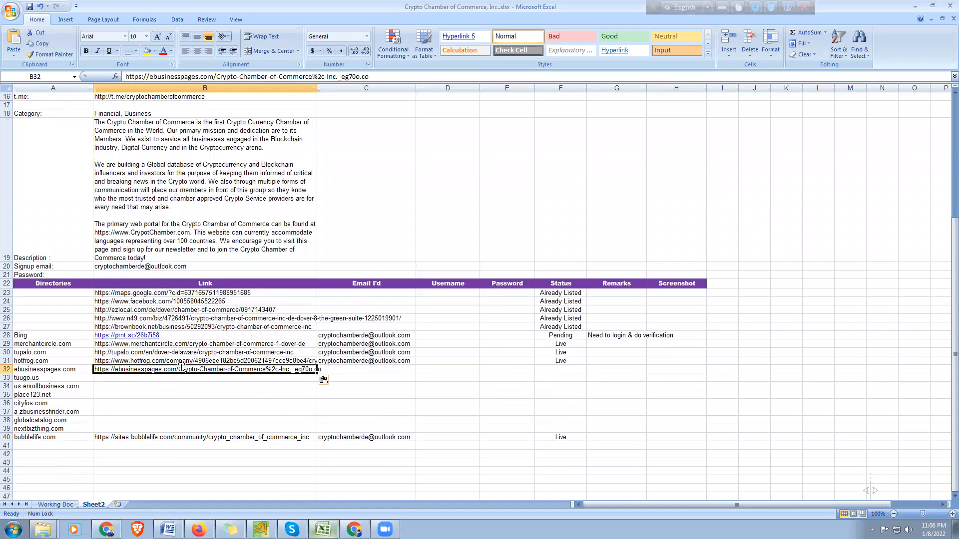
- Copy the signup email and the Live status from the hotfrog.com row into the ebusinesspages.com row
left_click(400, 360)
key("ctrl+c")
left_click(370, 369)
key("ctrl+v")
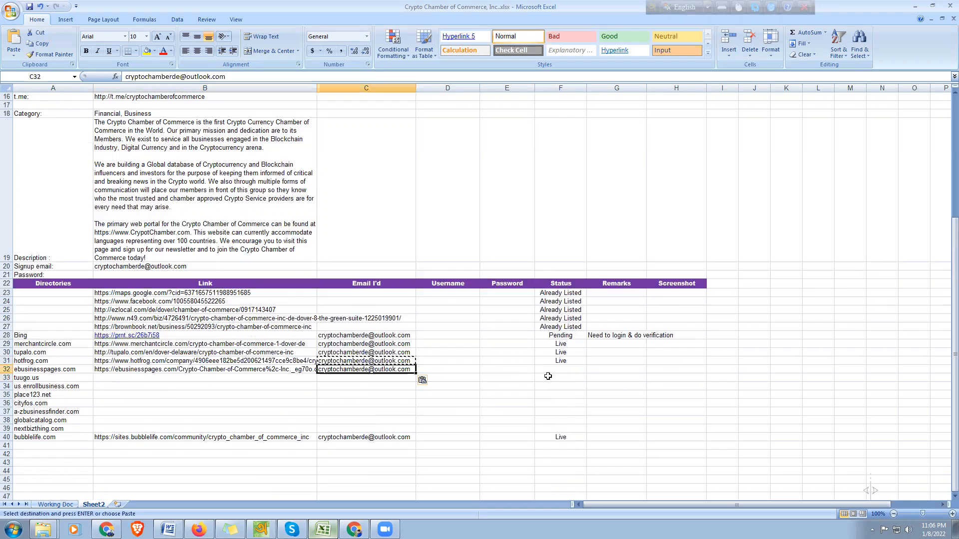
left_click(559, 360)
key("ctrl+c")
left_click(560, 370)
key("ctrl+v")
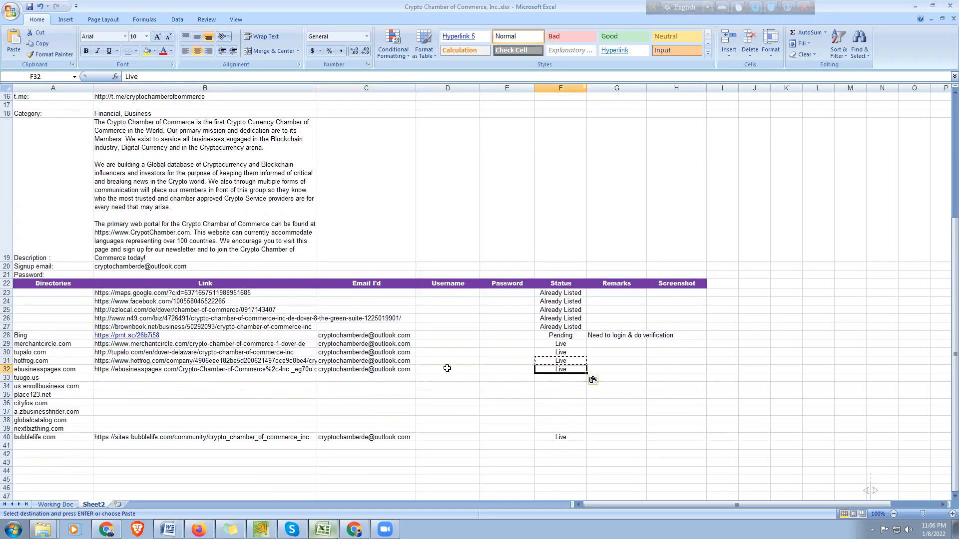
left_click(447, 368)
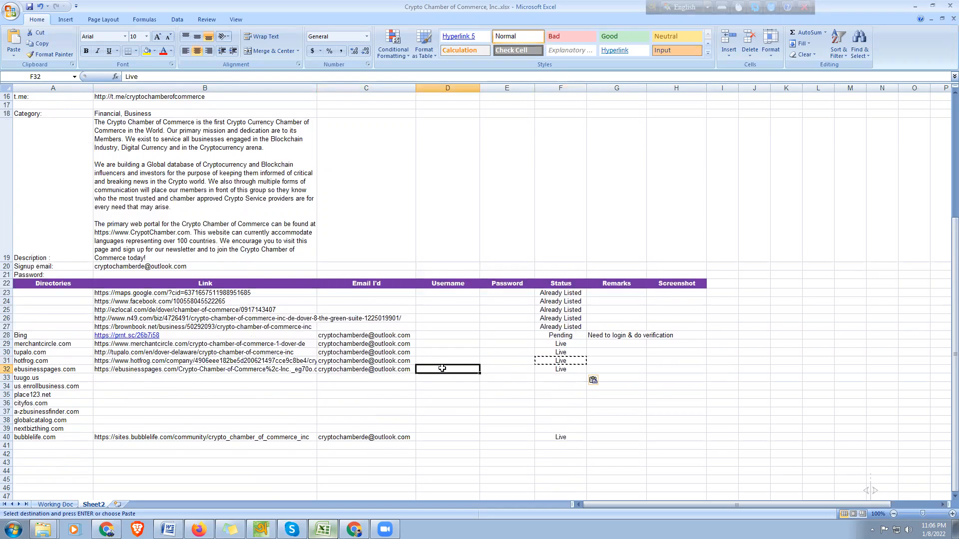
left_click(168, 375)
key("Escape")
scroll(113, 300, "down", 2)
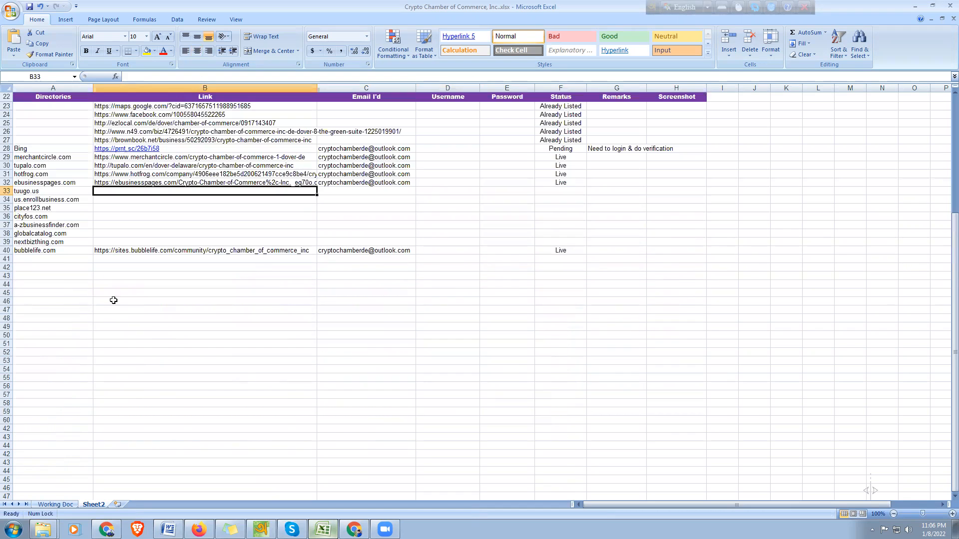
left_click(125, 181)
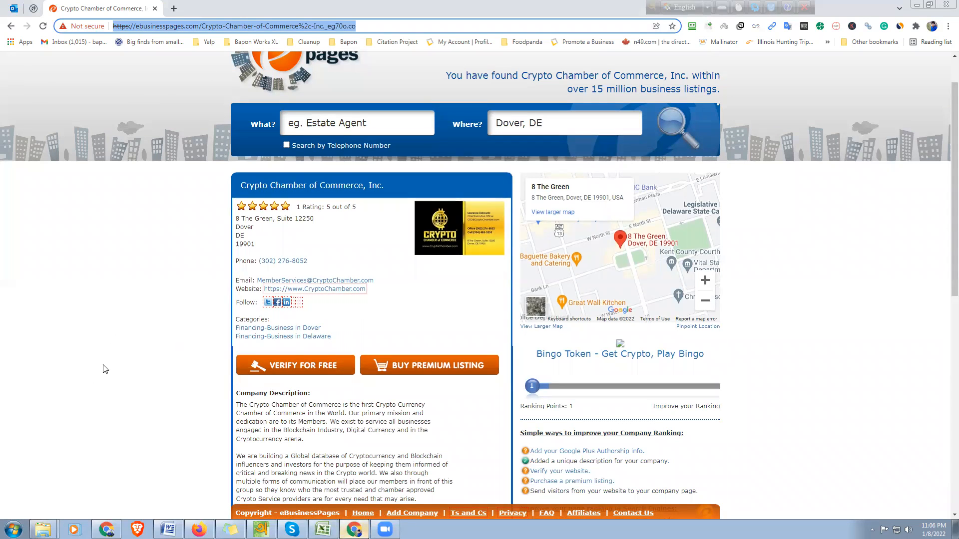
scroll(65, 372, "down", 3)
scroll(450, 458, "up", 3)
left_click(758, 493)
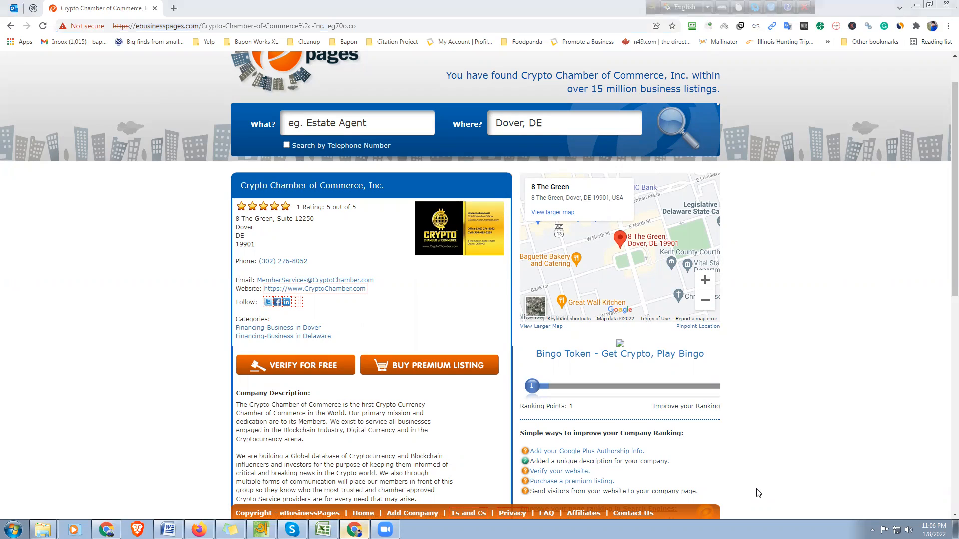